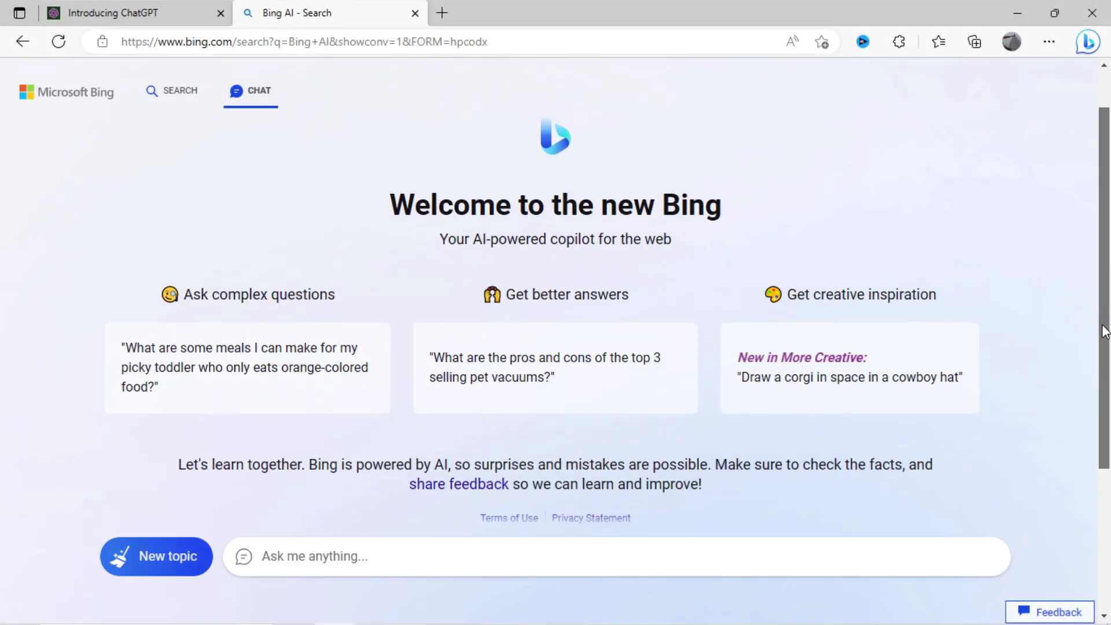
pyautogui.moveTo(1103, 289); pyautogui.dragTo(1107, 470)
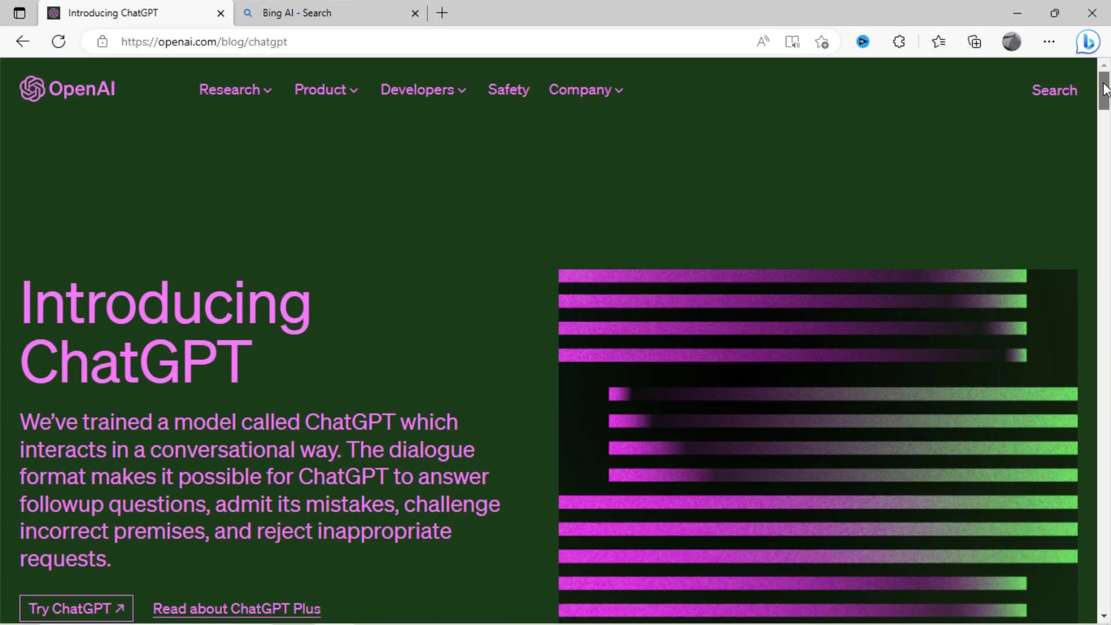
pyautogui.scroll(-4, 1104, 89)
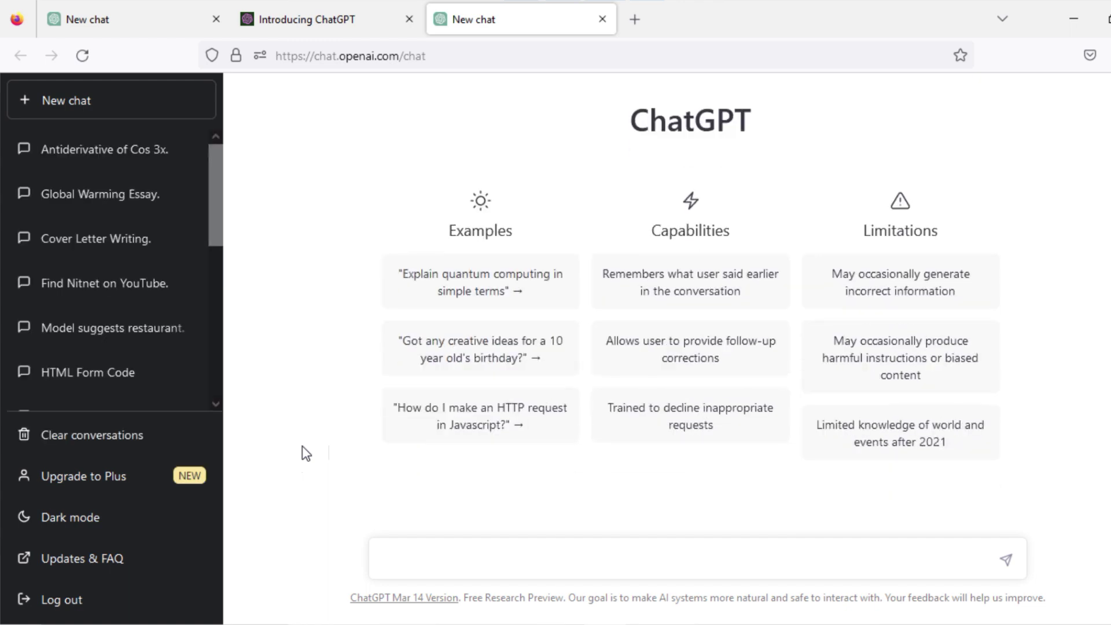
# - Open the $20/month ChatGPT Plus announcement from the Introducing ChatGPT blog post
pyautogui.click(306, 19)
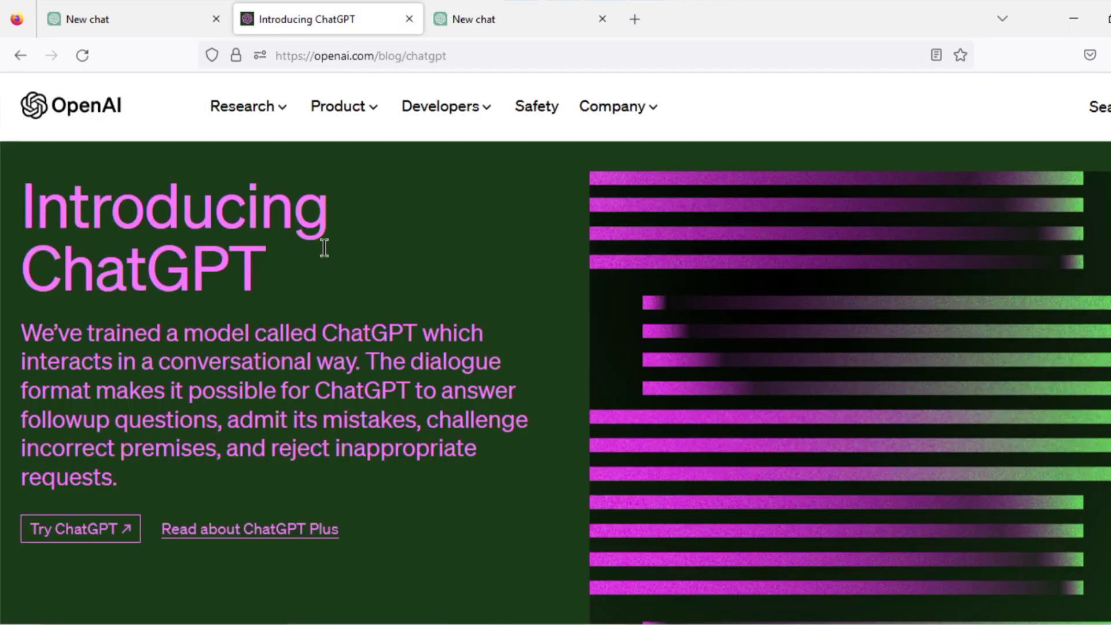
pyautogui.click(310, 529)
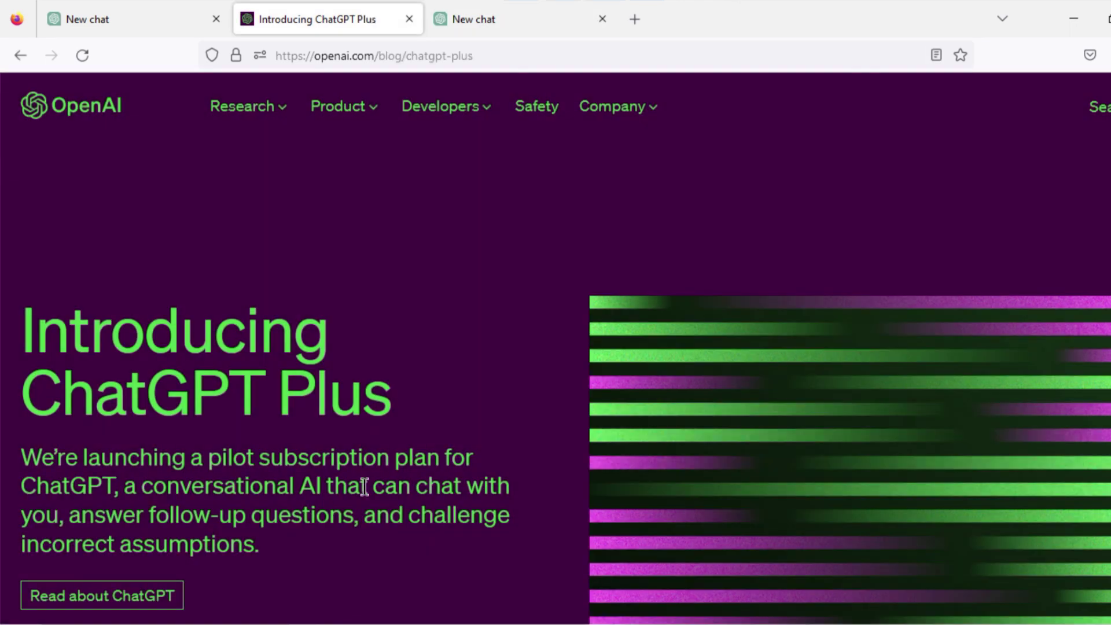
pyautogui.scroll(-5, 364, 487)
pyautogui.scroll(-3, 364, 486)
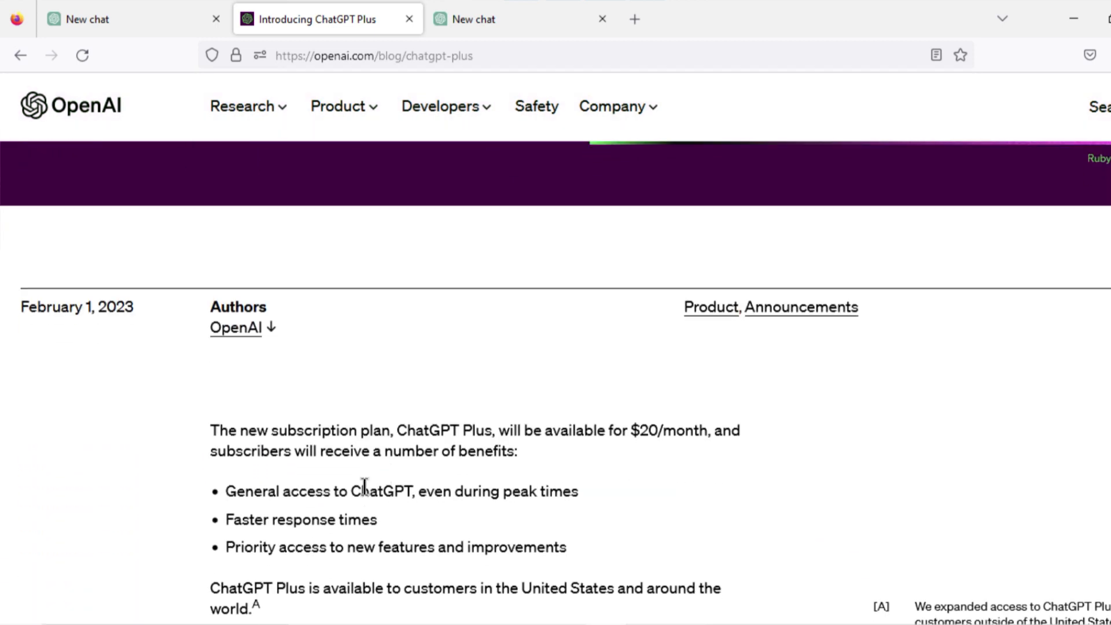
pyautogui.scroll(-1, 364, 487)
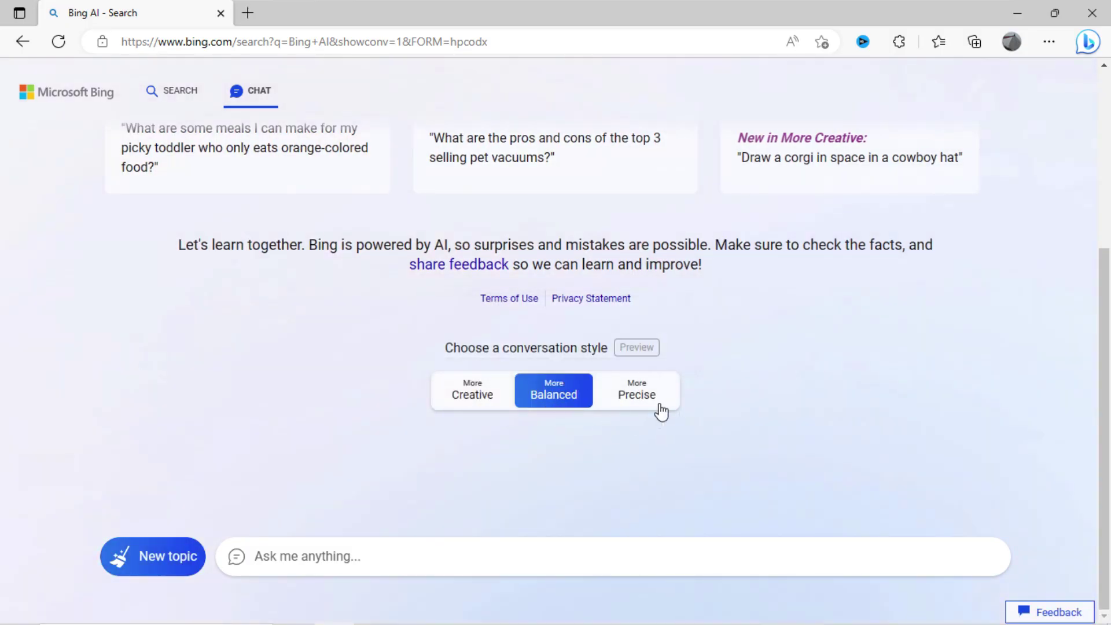
# - Switch the Bing chat conversation style from Balanced to More Precise
pyautogui.click(662, 409)
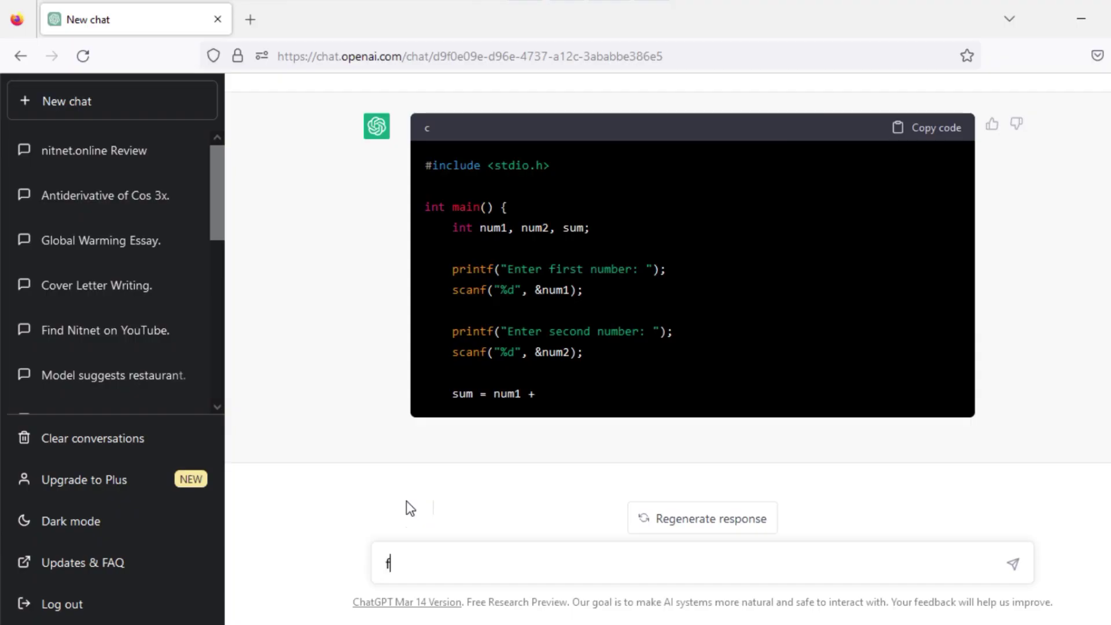
pyautogui.write('find nit net channel on youtube')
# - Send 'find nit net channel on youtube' to ChatGPT, which replies it lacks internet access
pyautogui.press('Return')
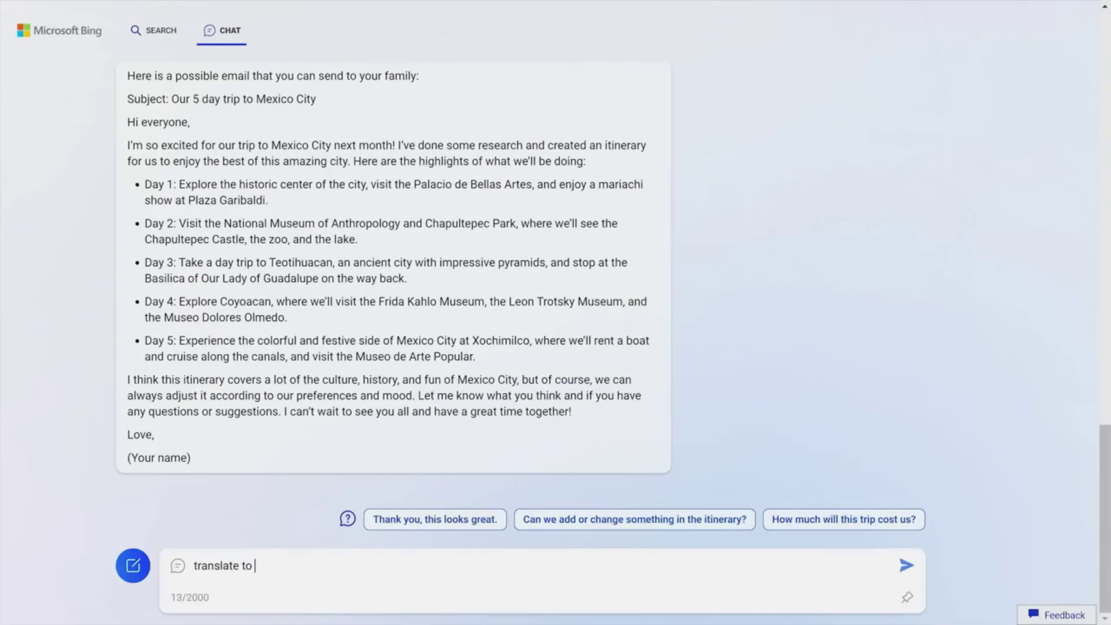
# - Ask Bing AI to translate the Mexico City trip email into Spanish
pyautogui.press('Return')
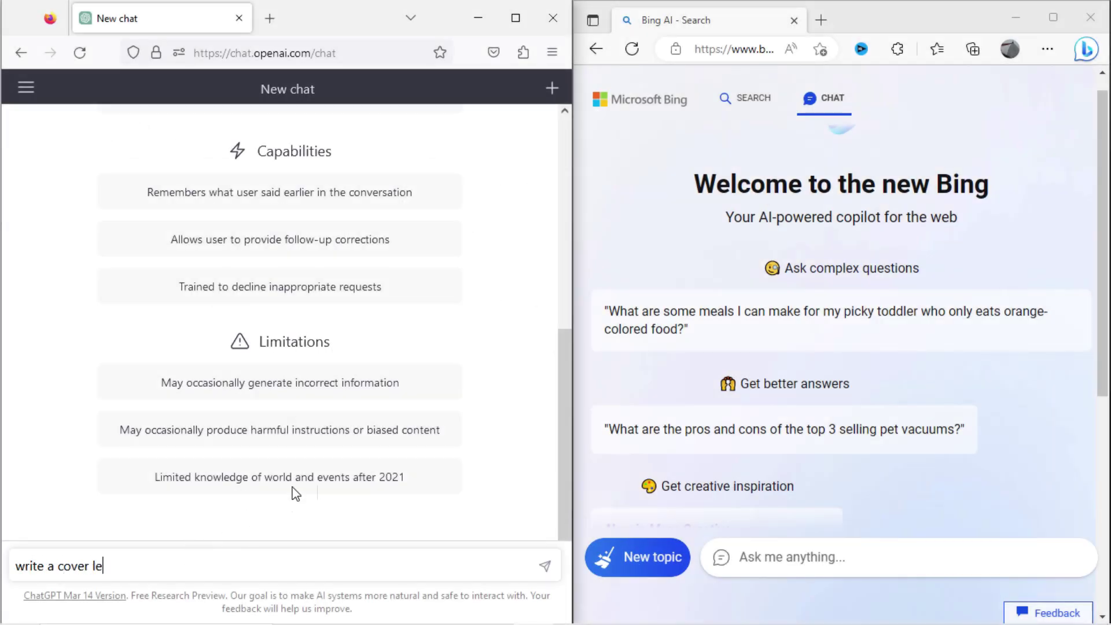
pyautogui.write('tter for ')
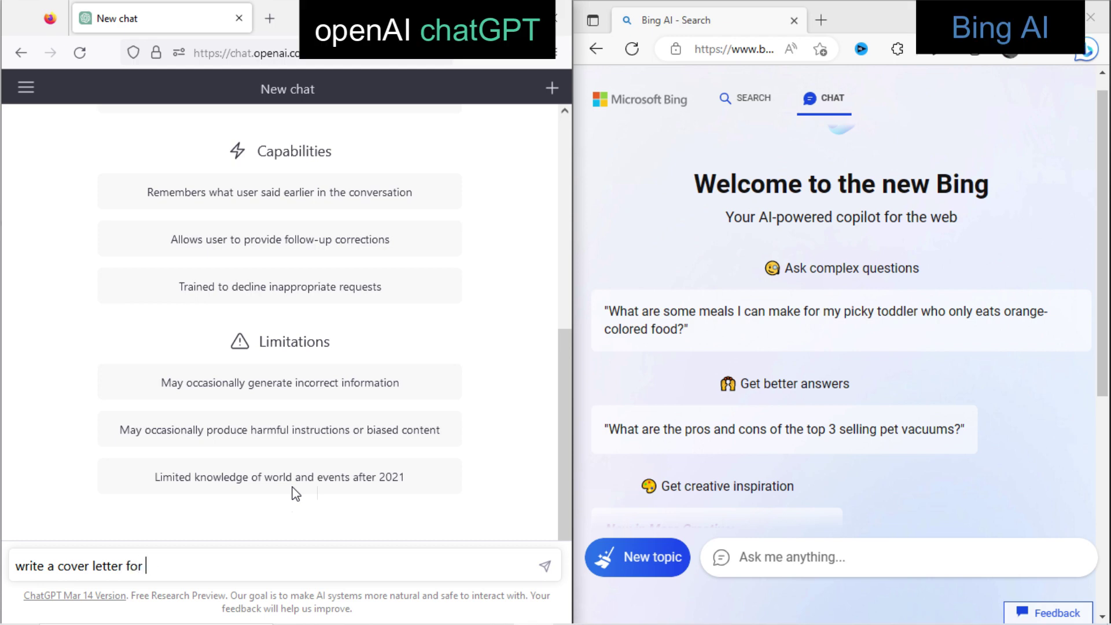
pyautogui.write('me')
# - Send 'write a cover letter for me' to ChatGPT, getting a placeholder template letter
pyautogui.hotkey('shift', 'Return')
pyautogui.press('BackSpace')
pyautogui.click(543, 569)
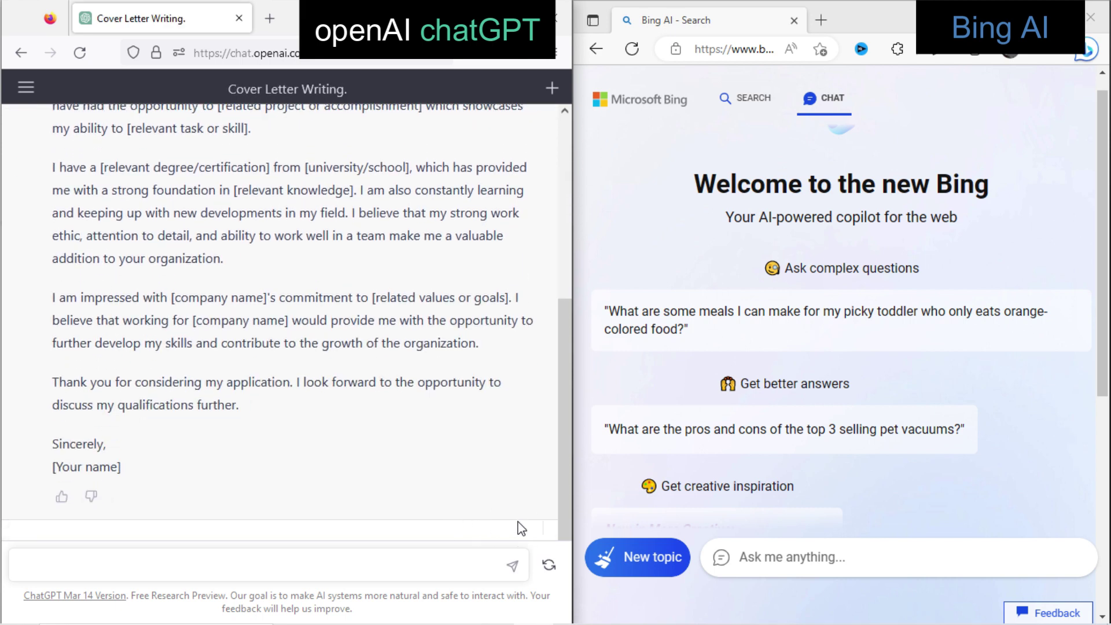
pyautogui.moveTo(561, 465)
pyautogui.mouseDown()
pyautogui.moveTo(573, 343)
pyautogui.moveTo(574, 497)
pyautogui.mouseUp()
# - Ask Bing 'write a cover letter for me' and choose the marketing job at Amazon
pyautogui.click(770, 564)
pyautogui.write('write a cover letter for me')
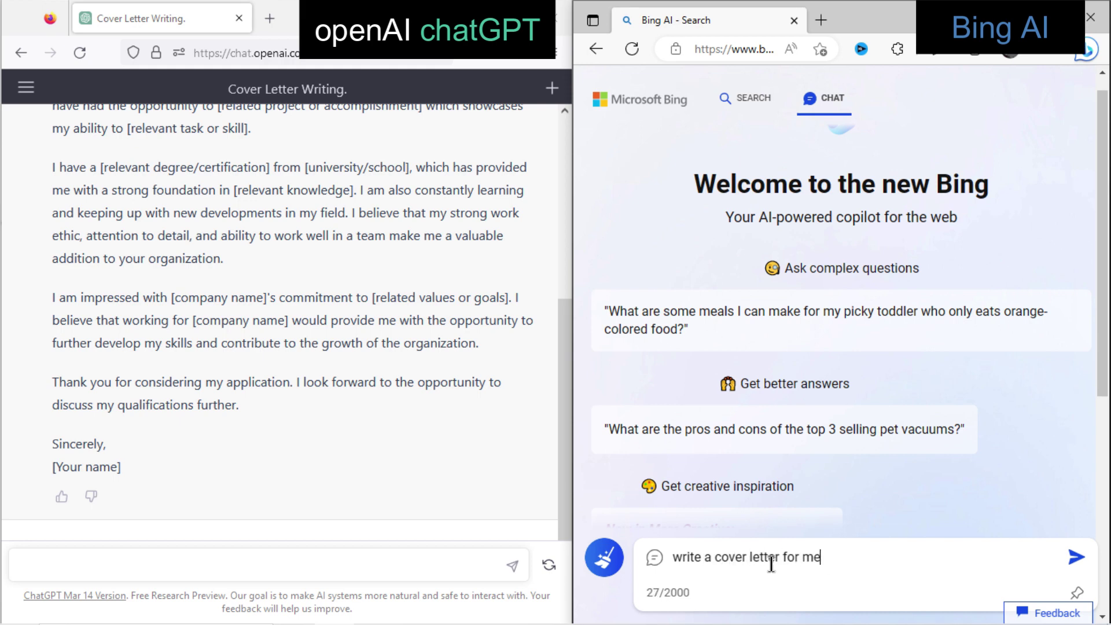
pyautogui.press('Return')
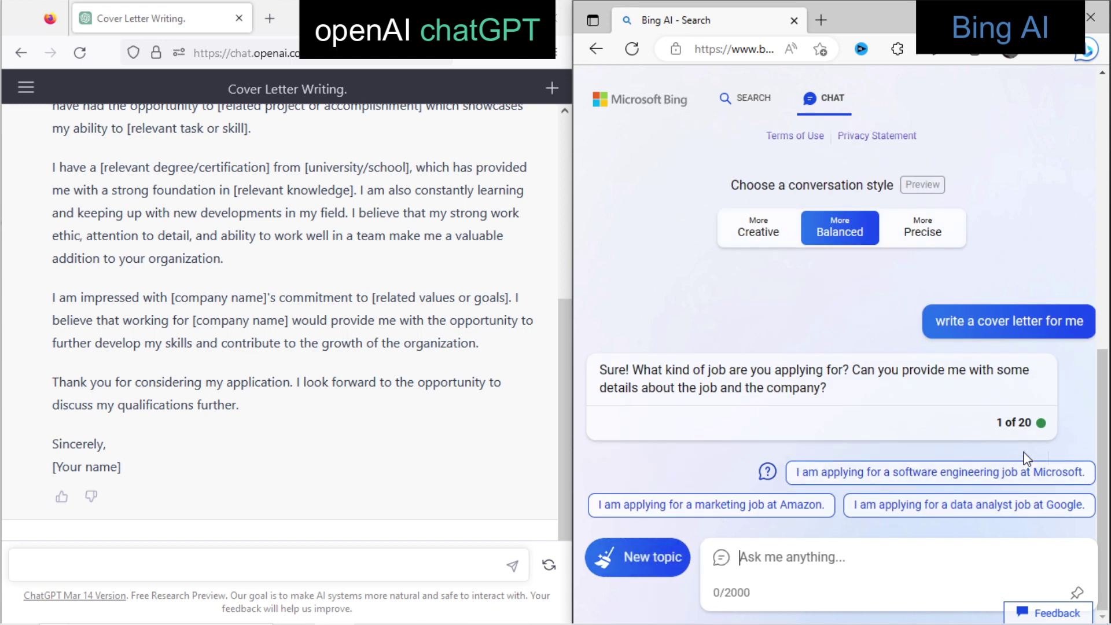
pyautogui.click(780, 512)
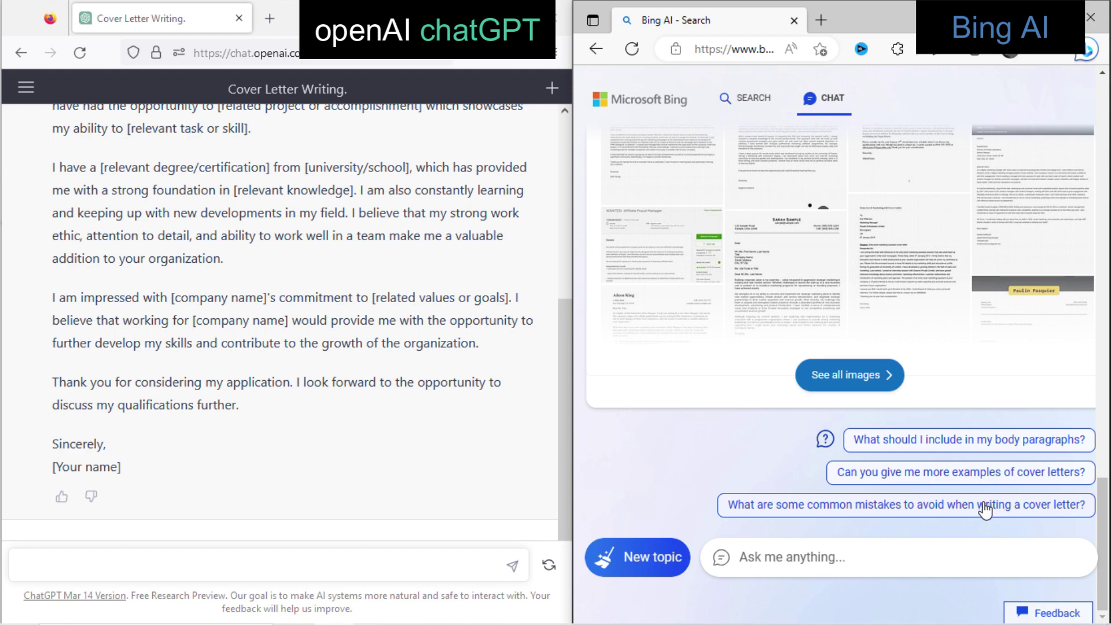
pyautogui.scroll(1, 985, 511)
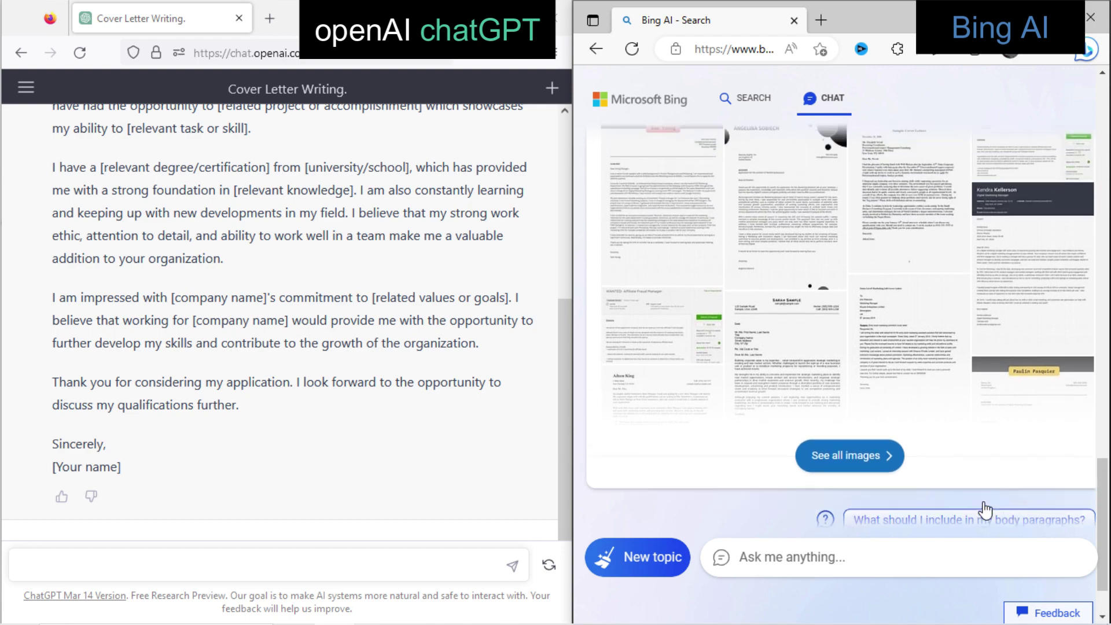
pyautogui.scroll(2, 985, 511)
pyautogui.scroll(2, 986, 511)
pyautogui.scroll(1, 985, 510)
pyautogui.scroll(1, 985, 511)
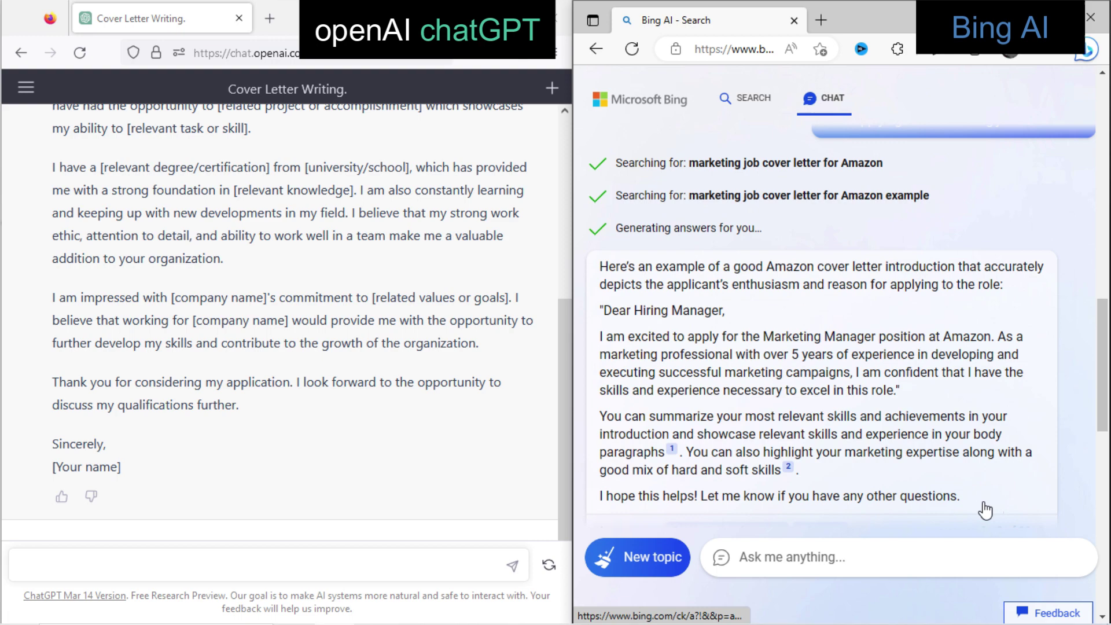
pyautogui.write('write code for html form')
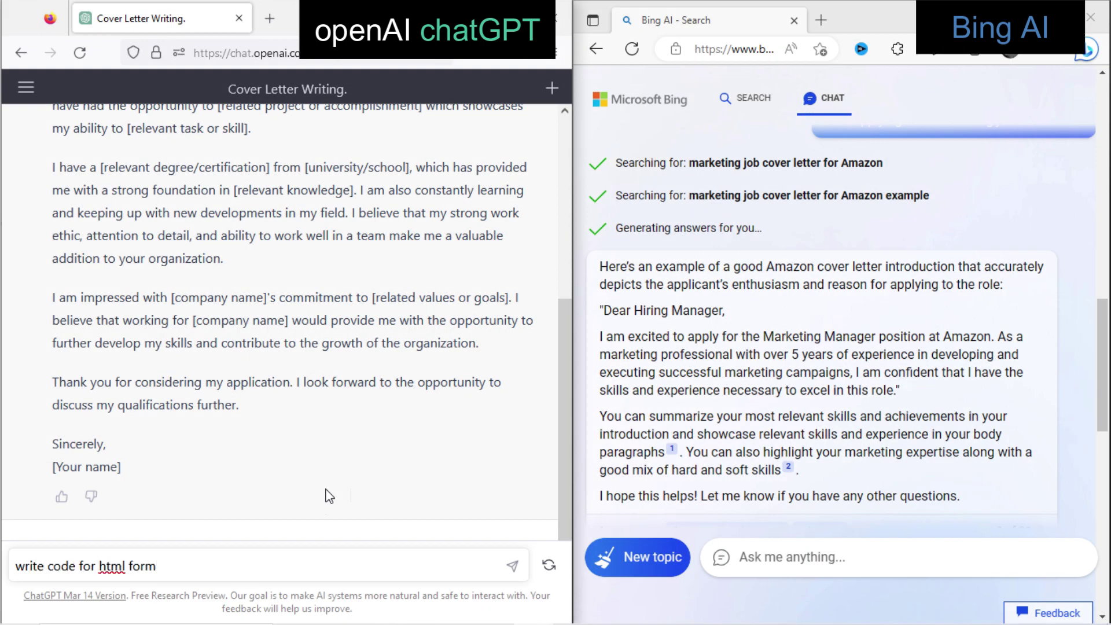
# - Send 'write code for html form' to ChatGPT to get a name, email, phone, message form
pyautogui.hotkey('shift', 'Return')
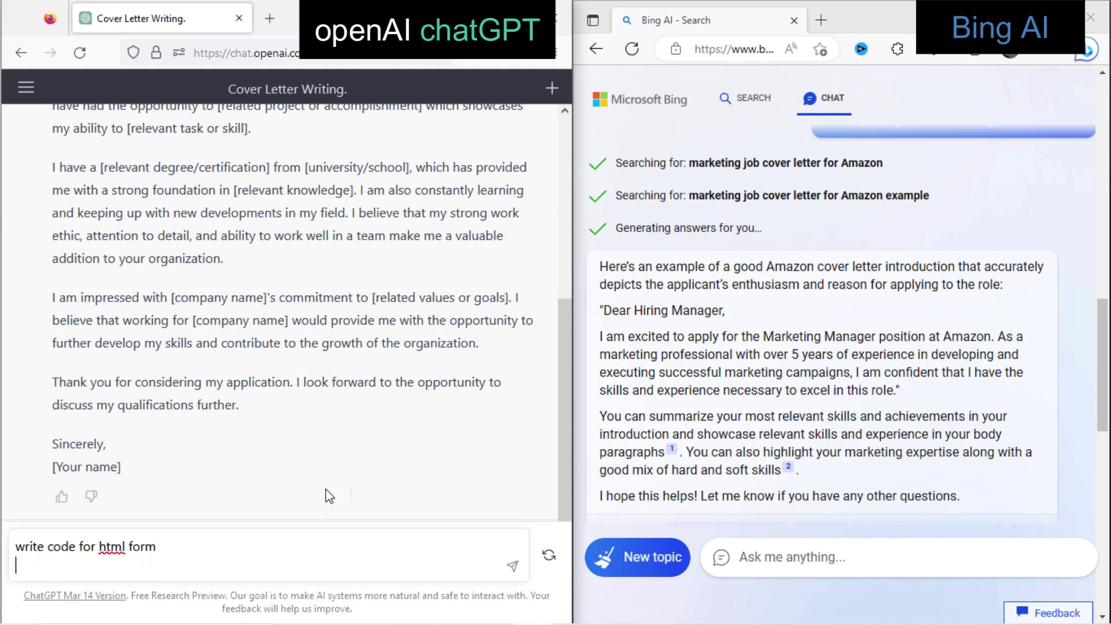
pyautogui.click(506, 560)
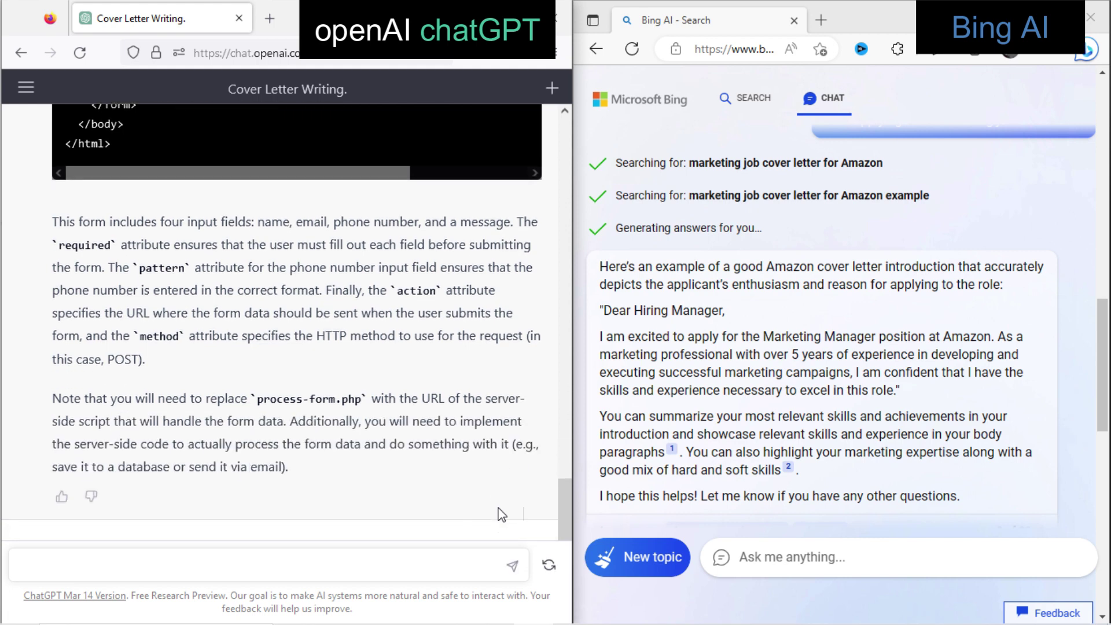
pyautogui.moveTo(566, 503); pyautogui.dragTo(564, 359)
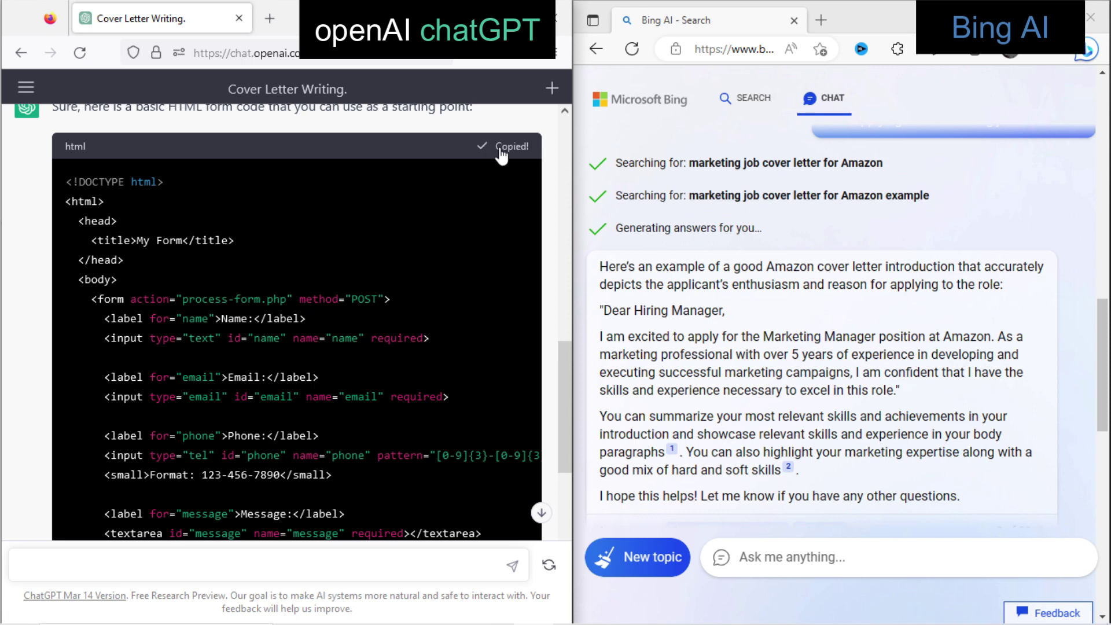
pyautogui.moveTo(559, 372); pyautogui.dragTo(567, 417)
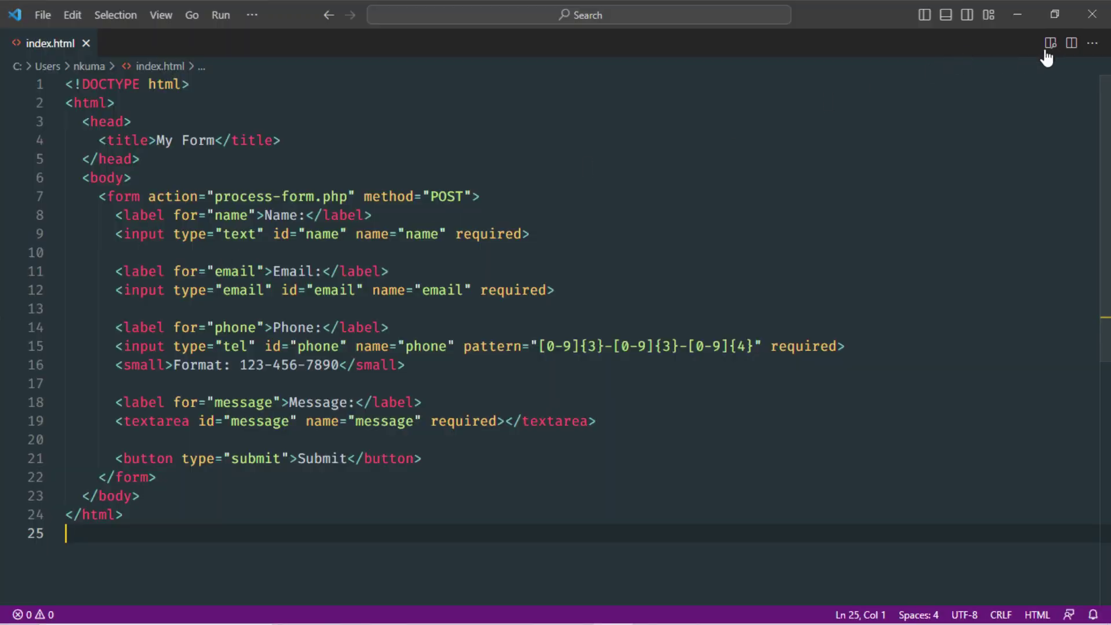
# - Show the index.html live preview beside the code and dismiss the Live Preview notification
pyautogui.click(1046, 45)
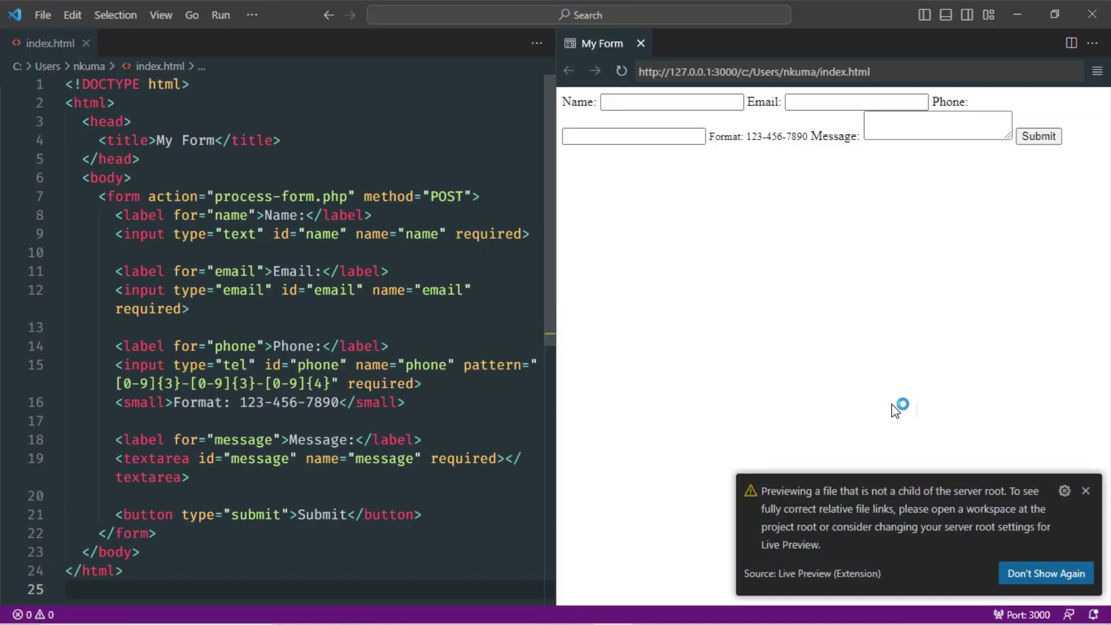
pyautogui.click(1086, 491)
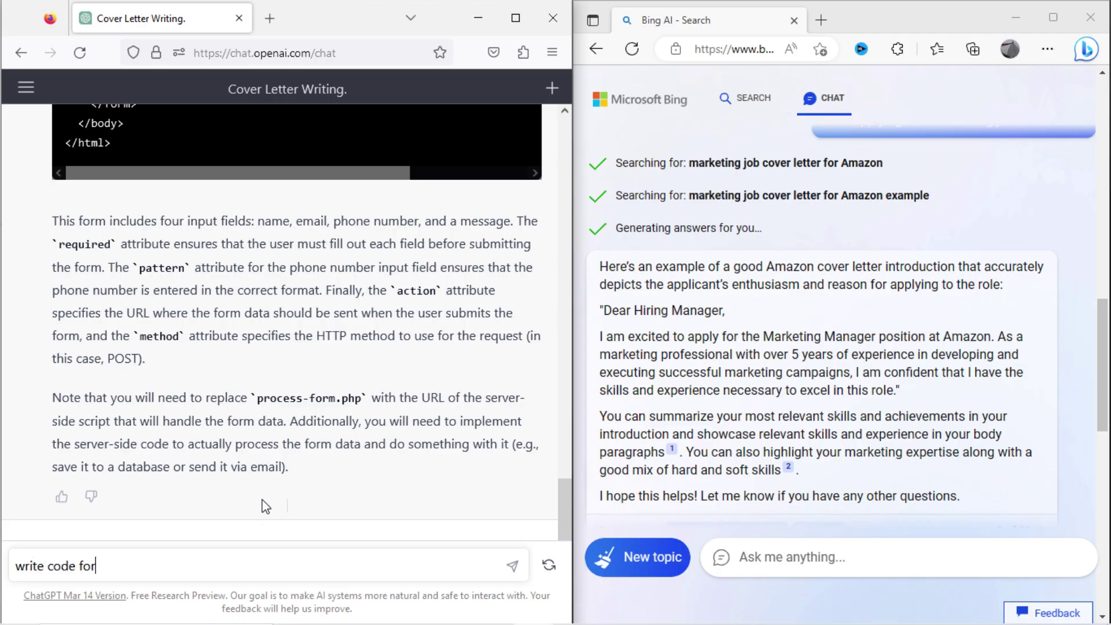
pyautogui.write('html css form')
# - Ask ChatGPT for an HTML form styled with CSS, including a submit button
pyautogui.hotkey('shift', 'Return')
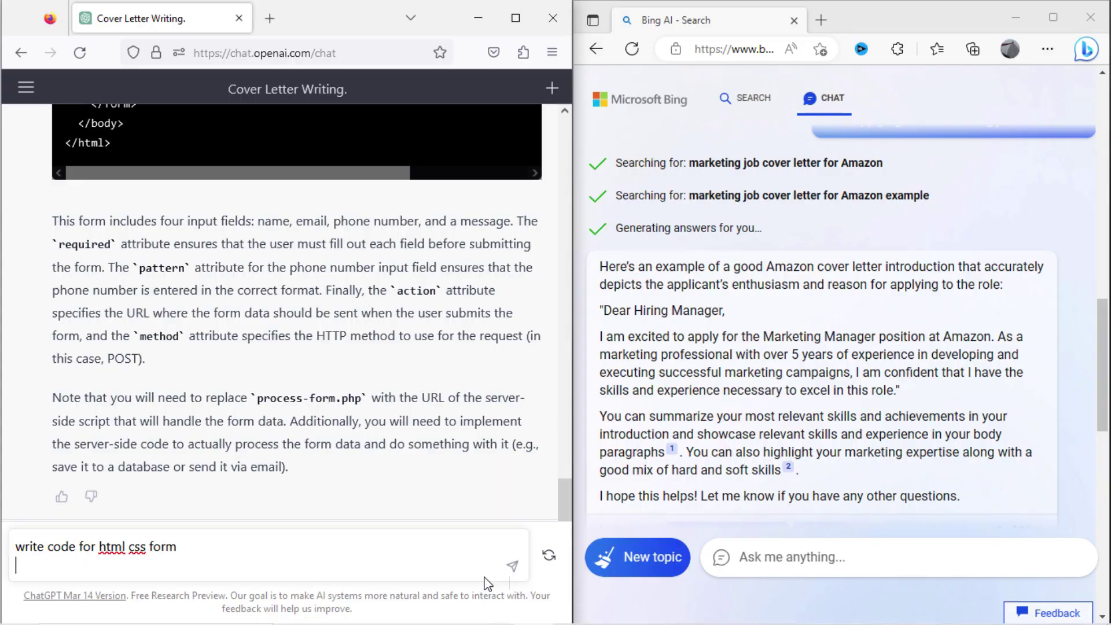
pyautogui.click(512, 570)
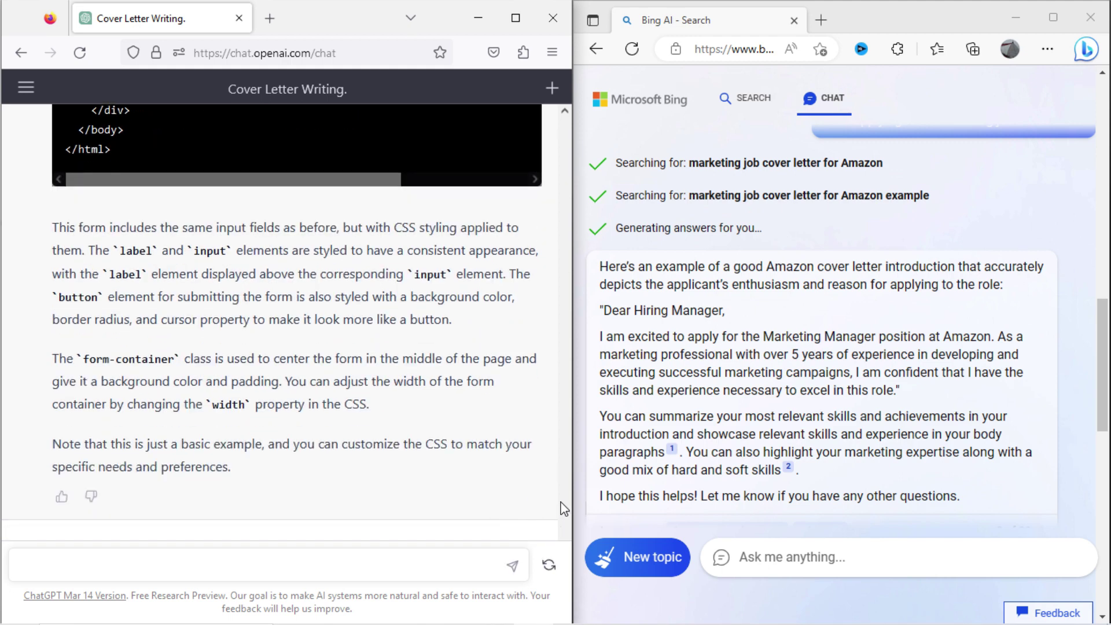
pyautogui.scroll(1, 562, 508)
pyautogui.scroll(1, 563, 513)
pyautogui.scroll(1, 563, 521)
pyautogui.scroll(1, 564, 525)
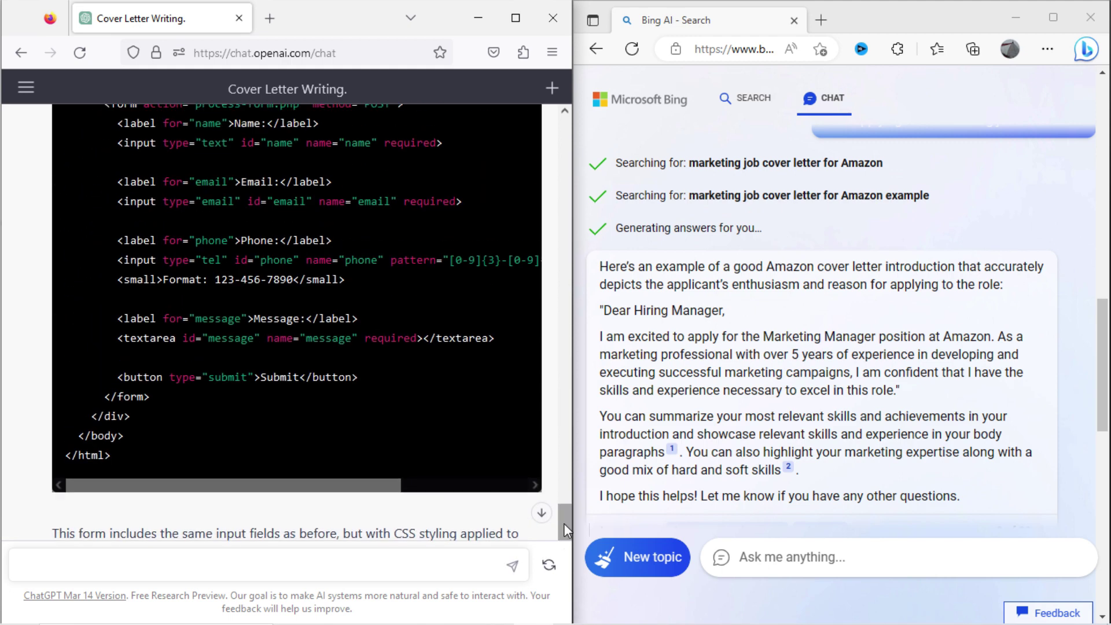
pyautogui.moveTo(563, 524)
pyautogui.mouseDown()
pyautogui.moveTo(560, 348)
pyautogui.moveTo(570, 527)
pyautogui.mouseUp()
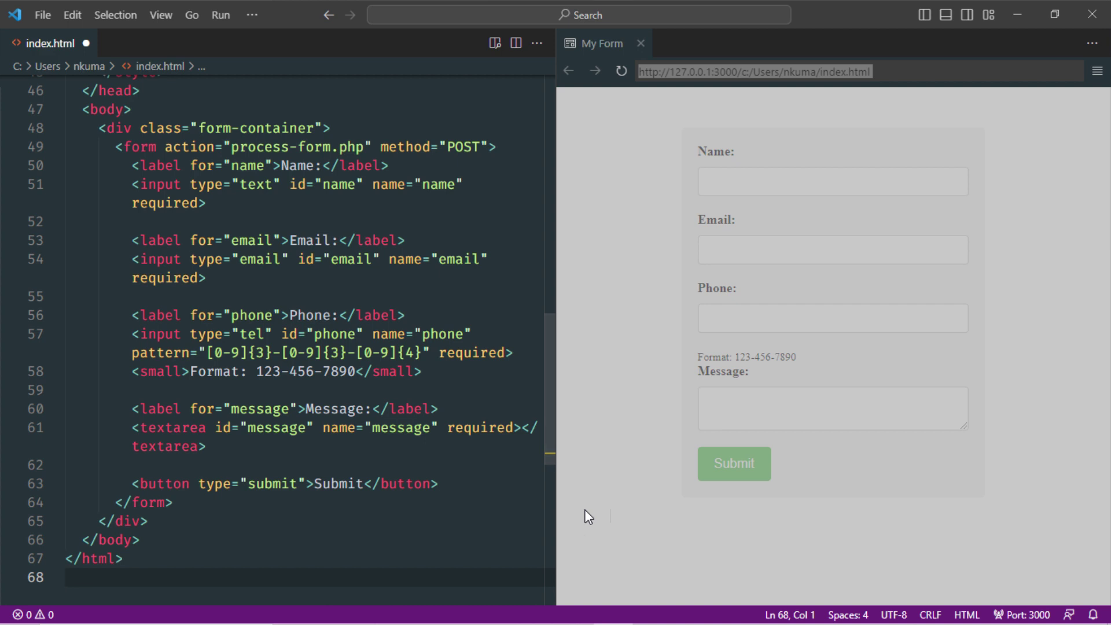
# - Test the previewed form by clicking its Email, Message and Phone fields
pyautogui.click(584, 509)
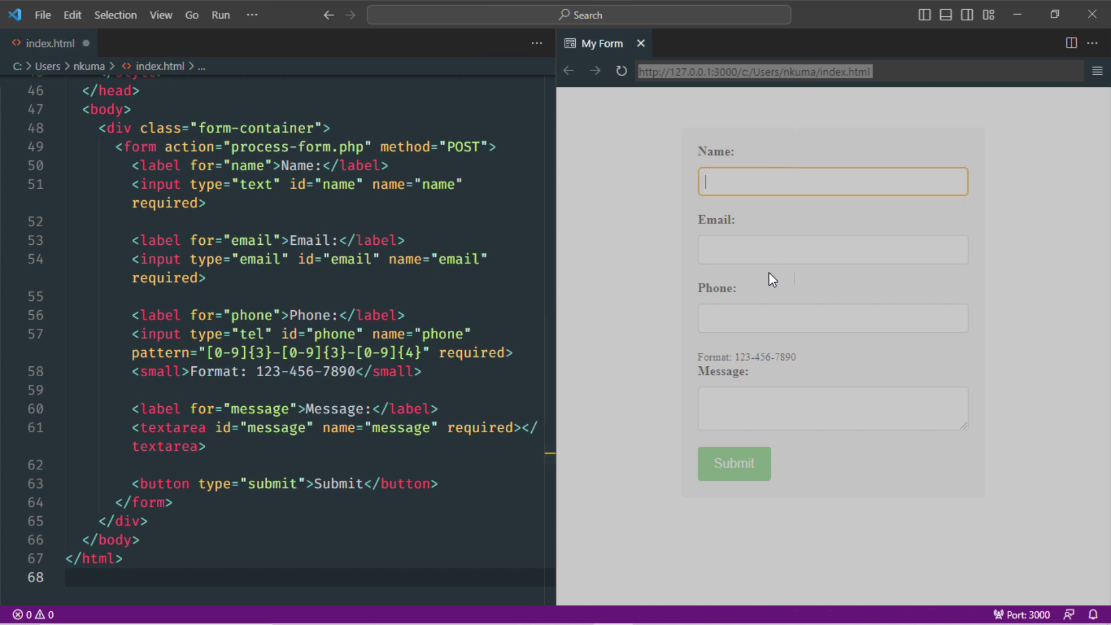
pyautogui.click(768, 237)
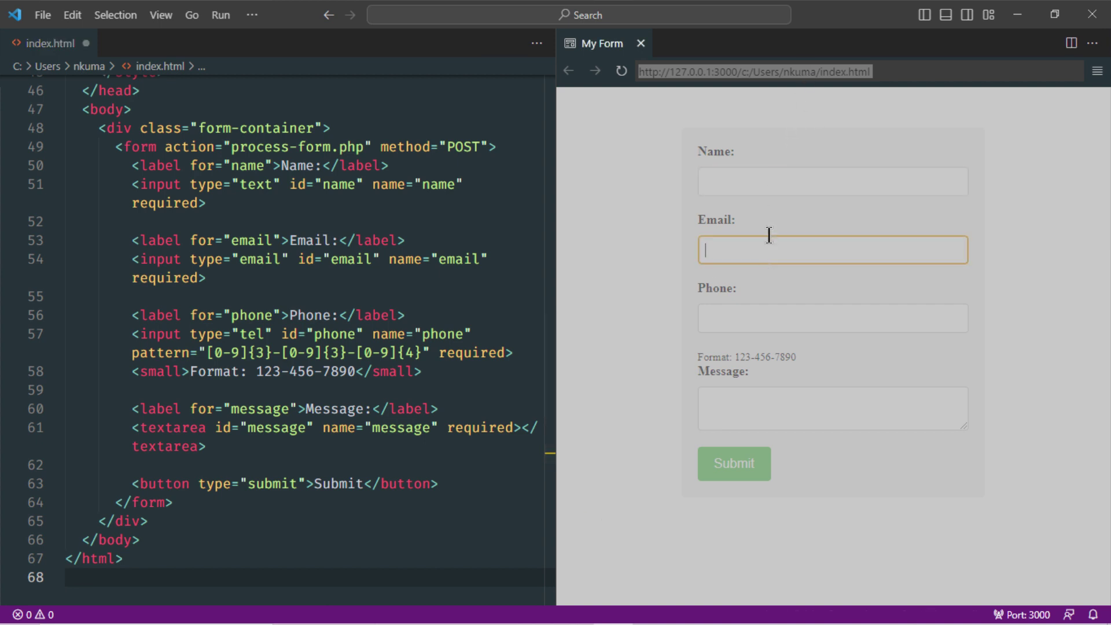
pyautogui.click(764, 409)
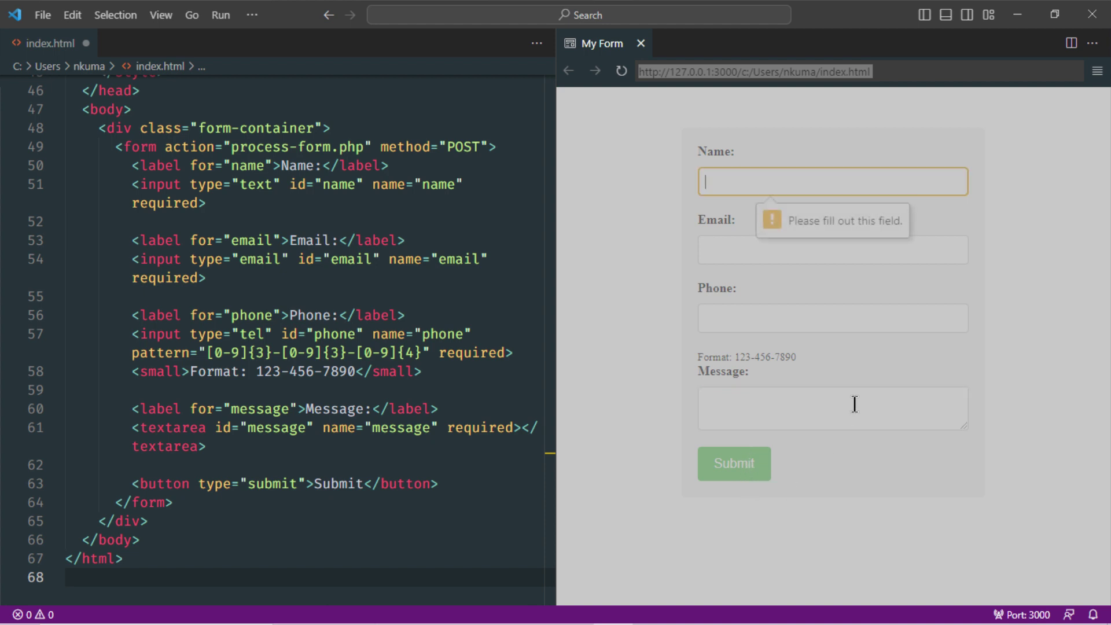
pyautogui.click(805, 315)
pyautogui.click(805, 408)
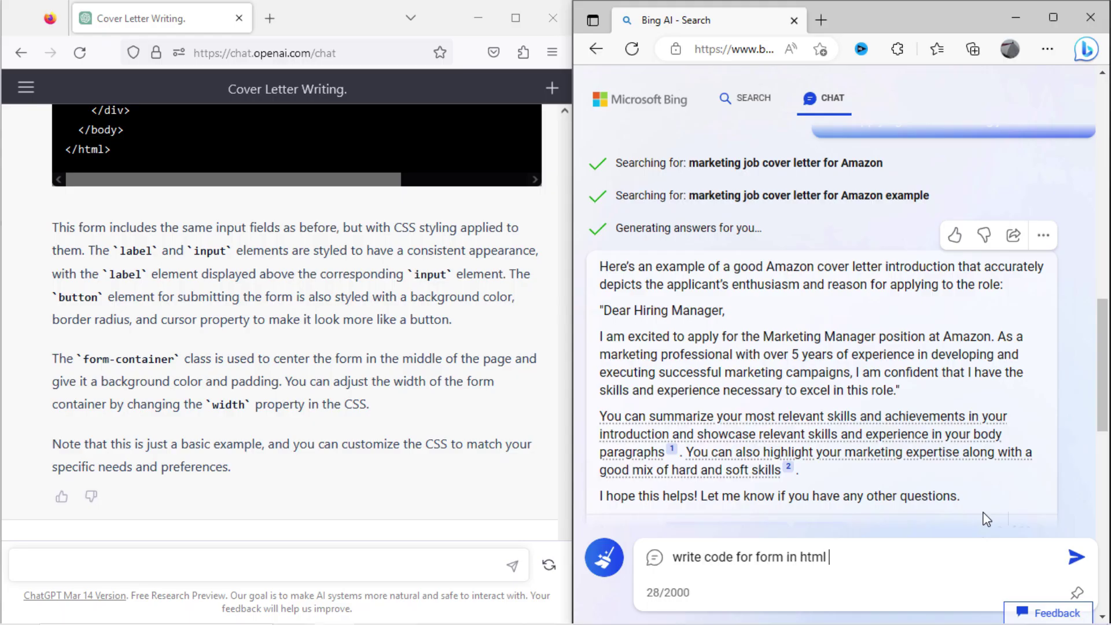
pyautogui.write('css')
# - Send Bing the request for HTML and CSS form code, then copy its full answer
pyautogui.press('Return')
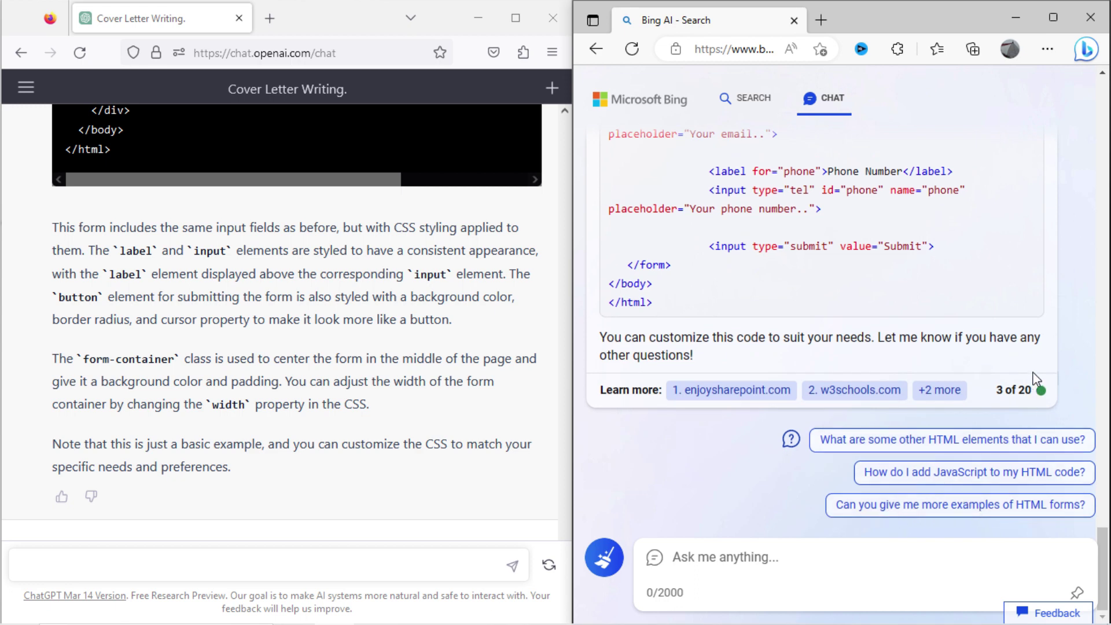
pyautogui.scroll(2, 1033, 379)
pyautogui.scroll(1, 1032, 378)
pyautogui.scroll(4, 1033, 379)
pyautogui.scroll(1, 1035, 379)
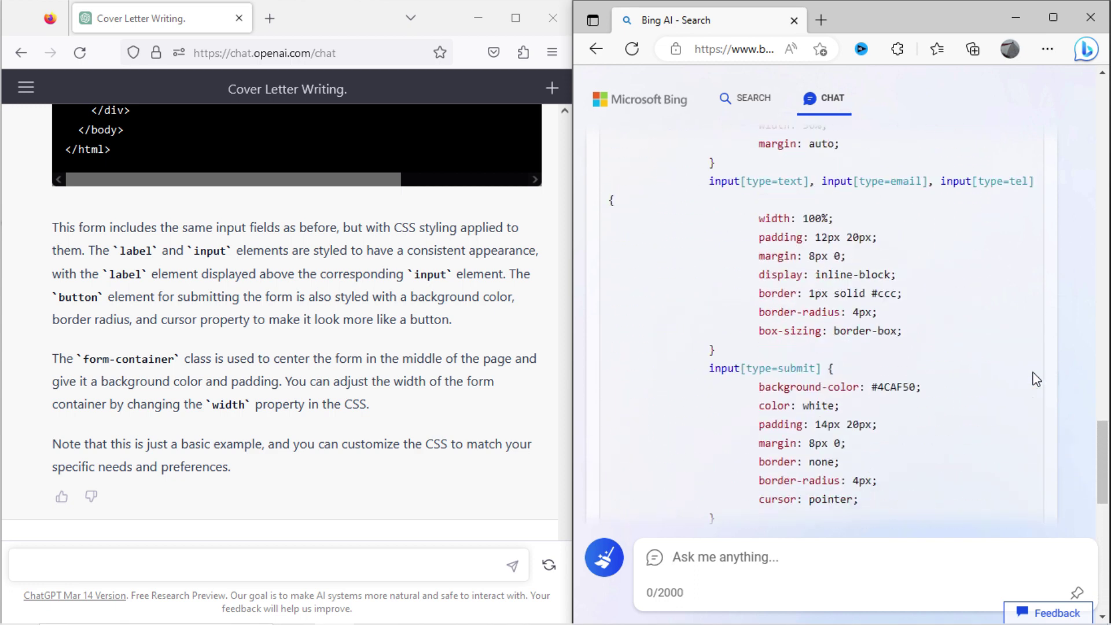
pyautogui.scroll(2, 1033, 379)
pyautogui.scroll(2, 1033, 378)
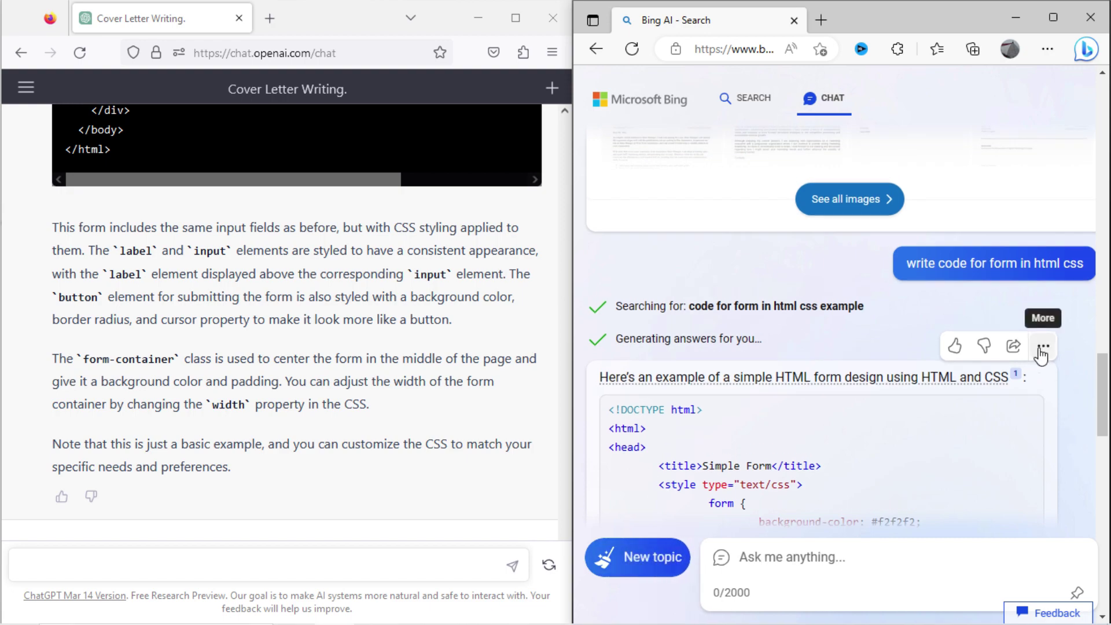
pyautogui.click(1042, 350)
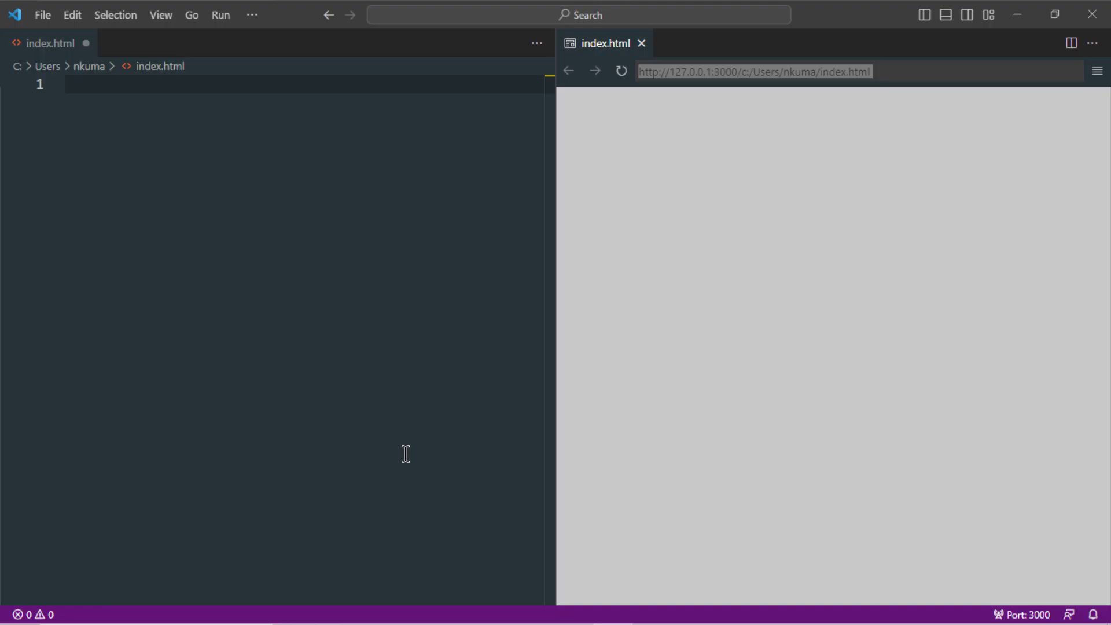
# - Paste Bing's form code into index.html and test the First Name, Last Name, Email and Phone fields
pyautogui.rightClick(382, 303)
pyautogui.click(422, 526)
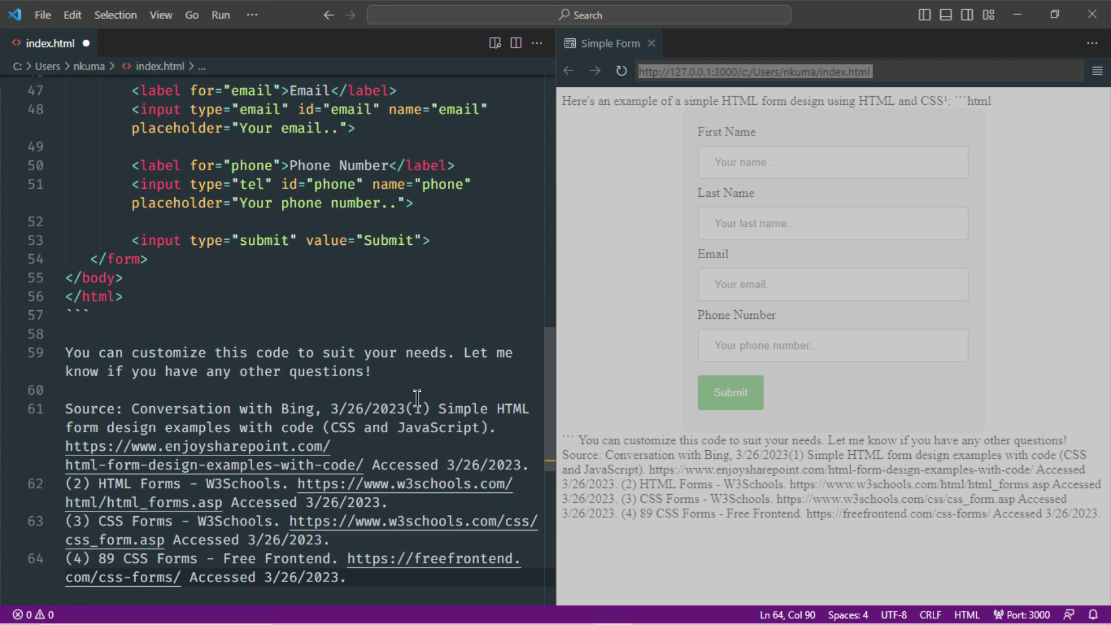
pyautogui.scroll(2, 414, 407)
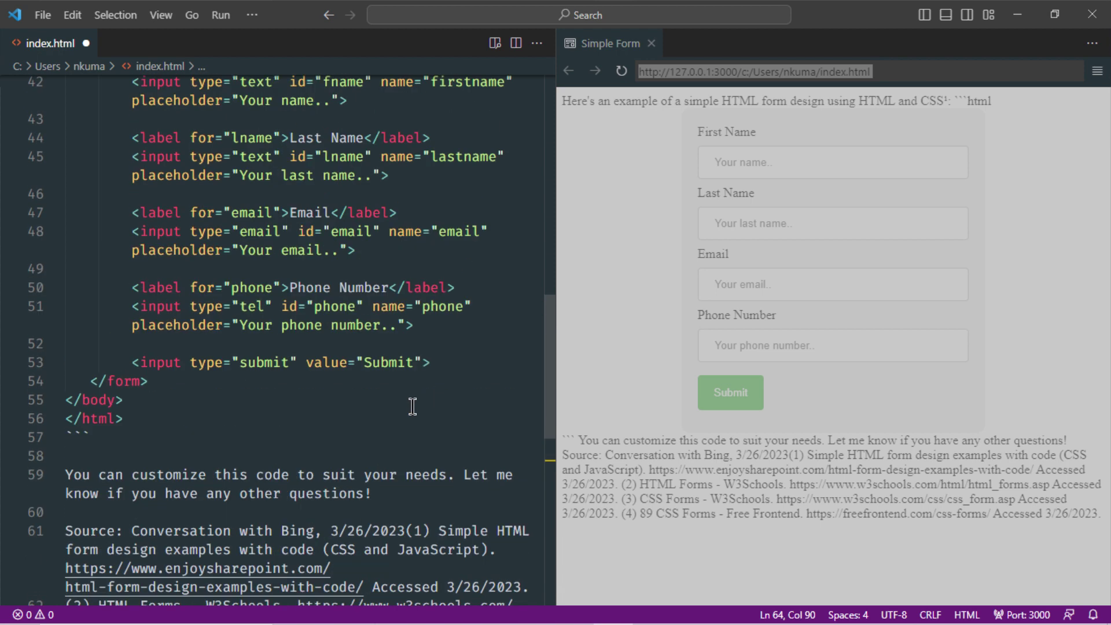
pyautogui.scroll(1, 413, 407)
pyautogui.scroll(2, 423, 473)
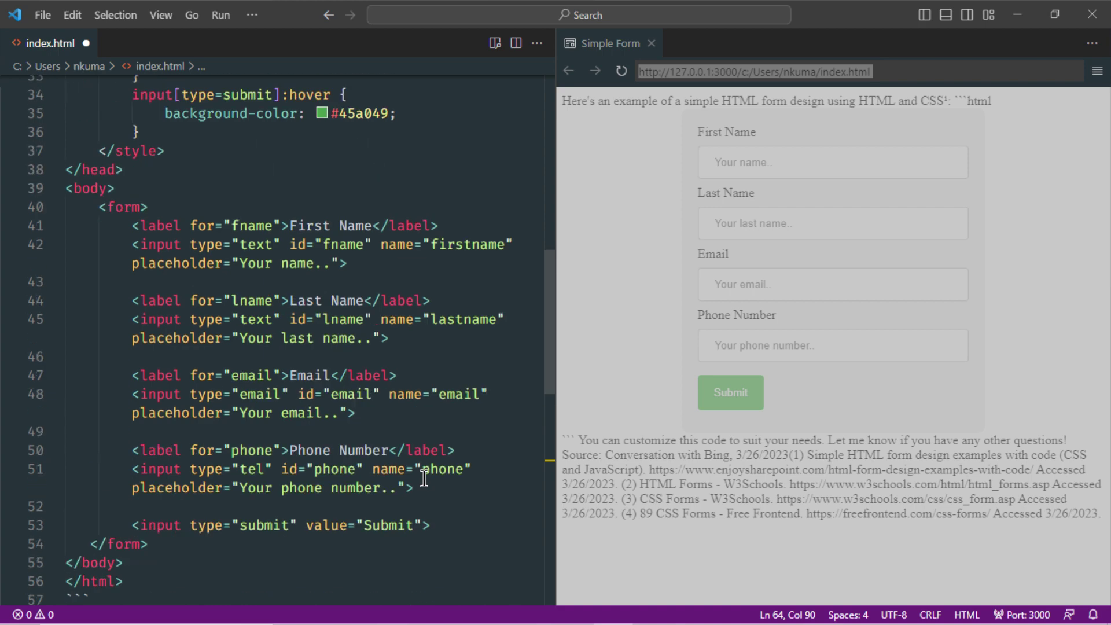
pyautogui.scroll(1, 423, 482)
pyautogui.click(790, 167)
pyautogui.click(784, 224)
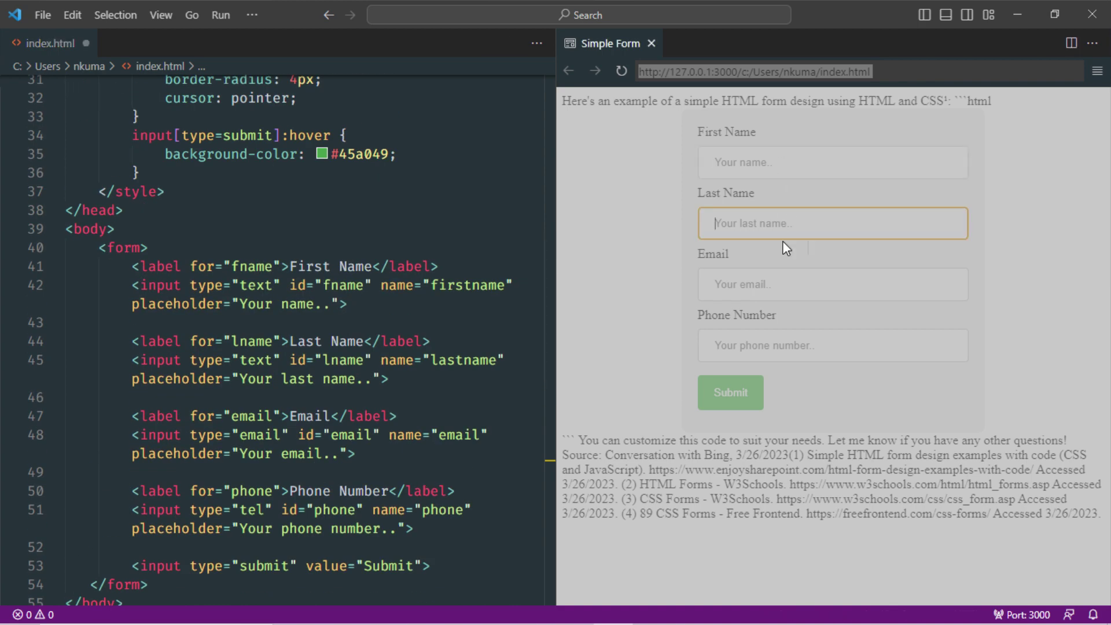
pyautogui.click(780, 285)
pyautogui.click(778, 338)
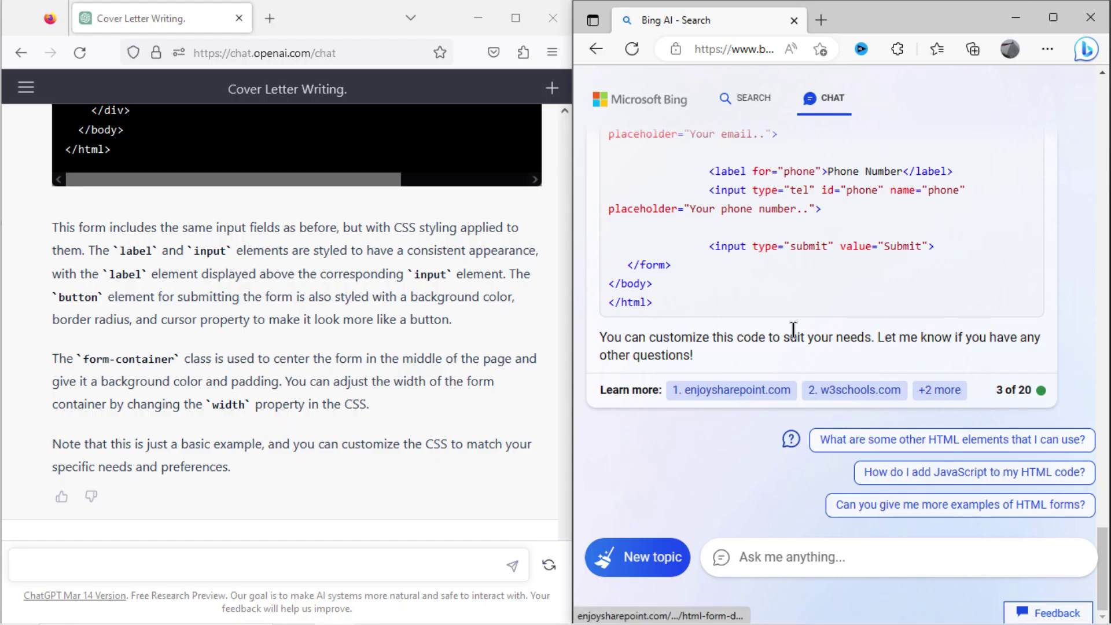
pyautogui.moveTo(655, 308)
pyautogui.mouseDown()
pyautogui.moveTo(626, 270)
pyautogui.moveTo(749, 143)
pyautogui.mouseUp()
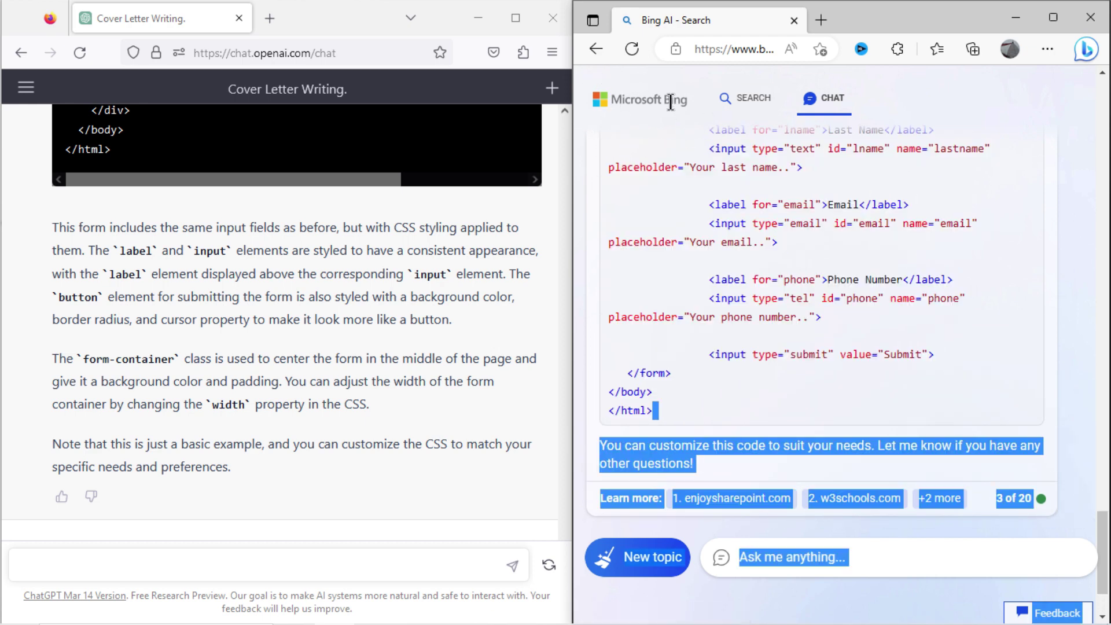
pyautogui.moveTo(748, 142); pyautogui.dragTo(659, 215)
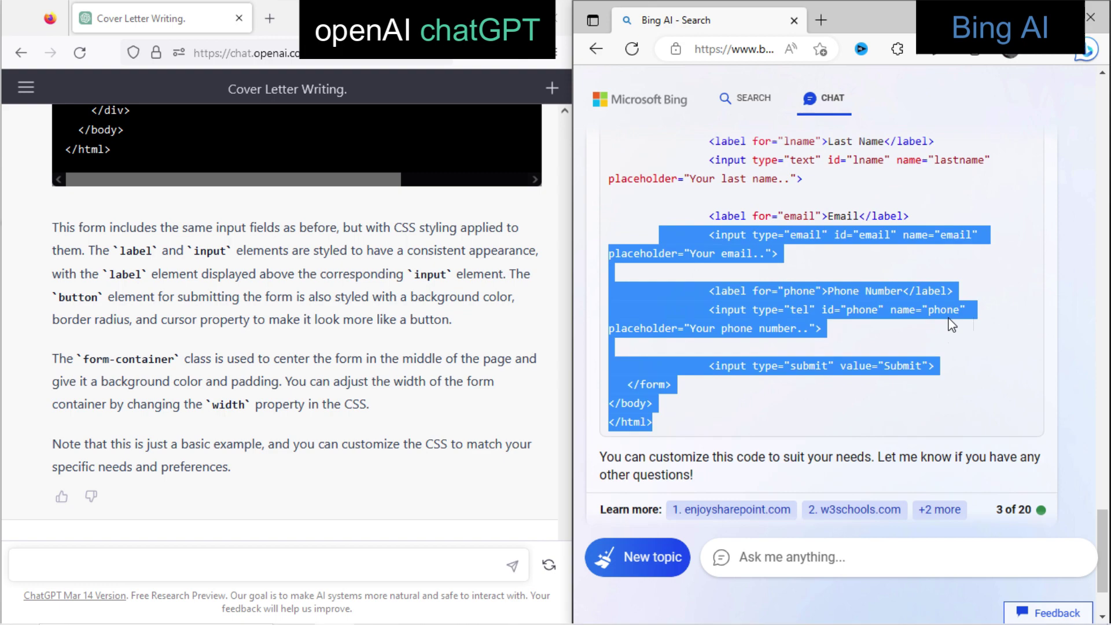
pyautogui.scroll(5, 807, 260)
pyautogui.scroll(5, 868, 295)
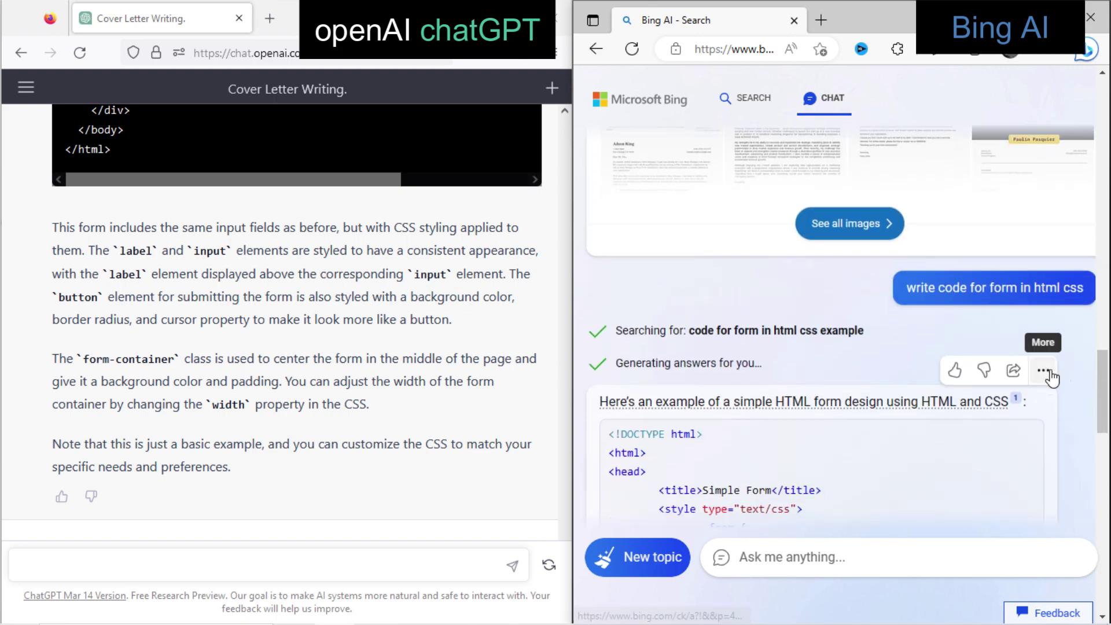
# - Ask ChatGPT to translate the romanized Hindi sentence, given on a second line, into English
pyautogui.click(1043, 396)
pyautogui.write('translat')
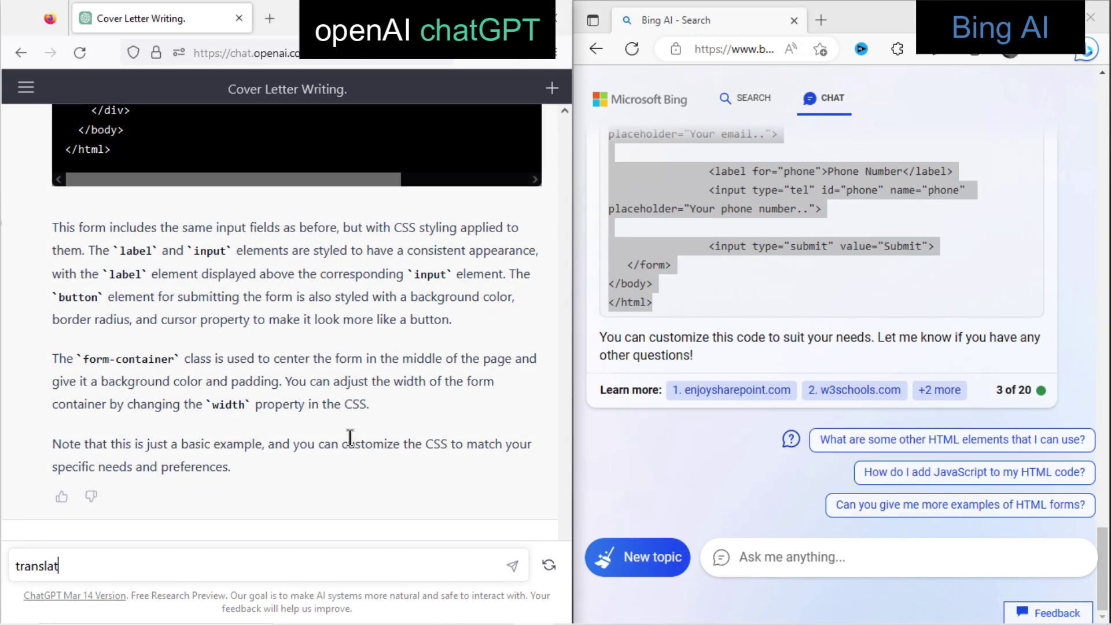
pyautogui.write('nglish')
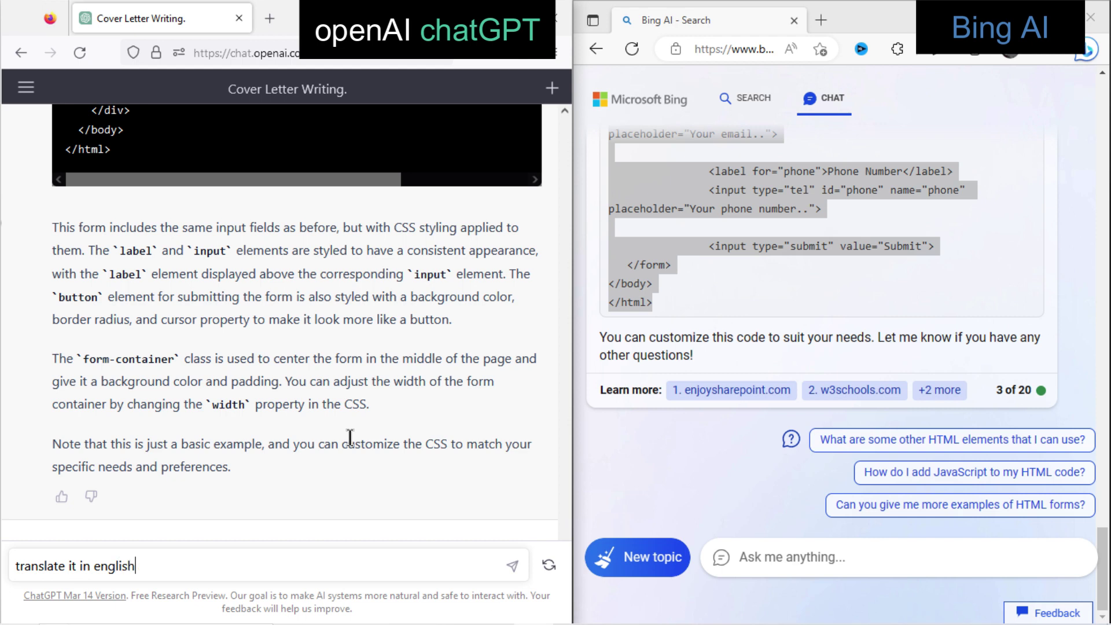
pyautogui.hotkey('shift', 'Return')
pyautogui.write('mai kahi nahi gya')
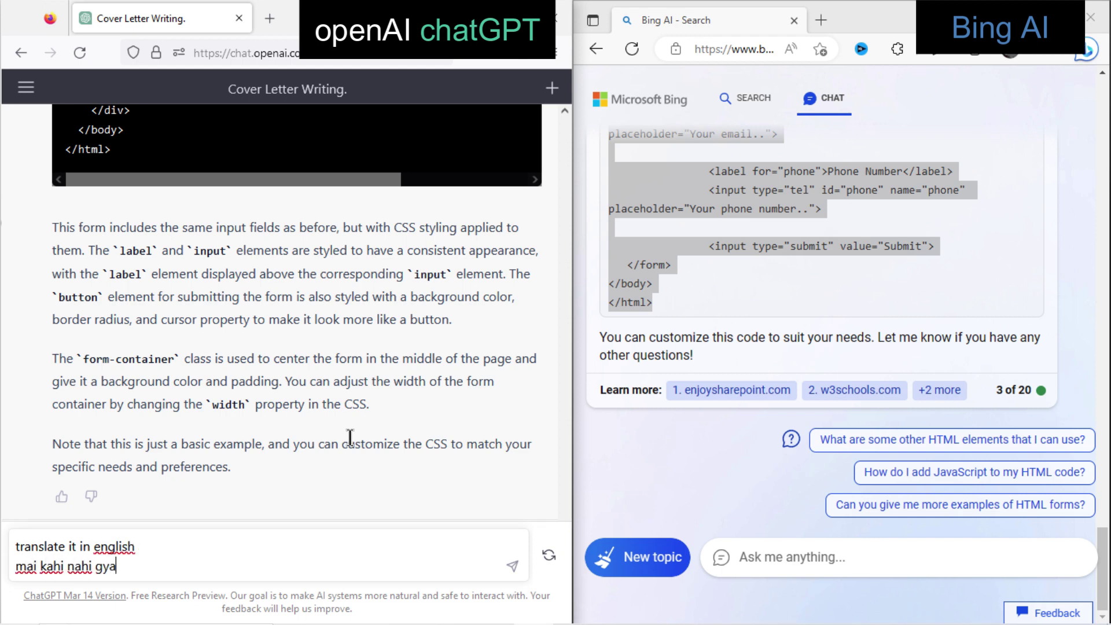
pyautogui.write(' hu, mai to bu')
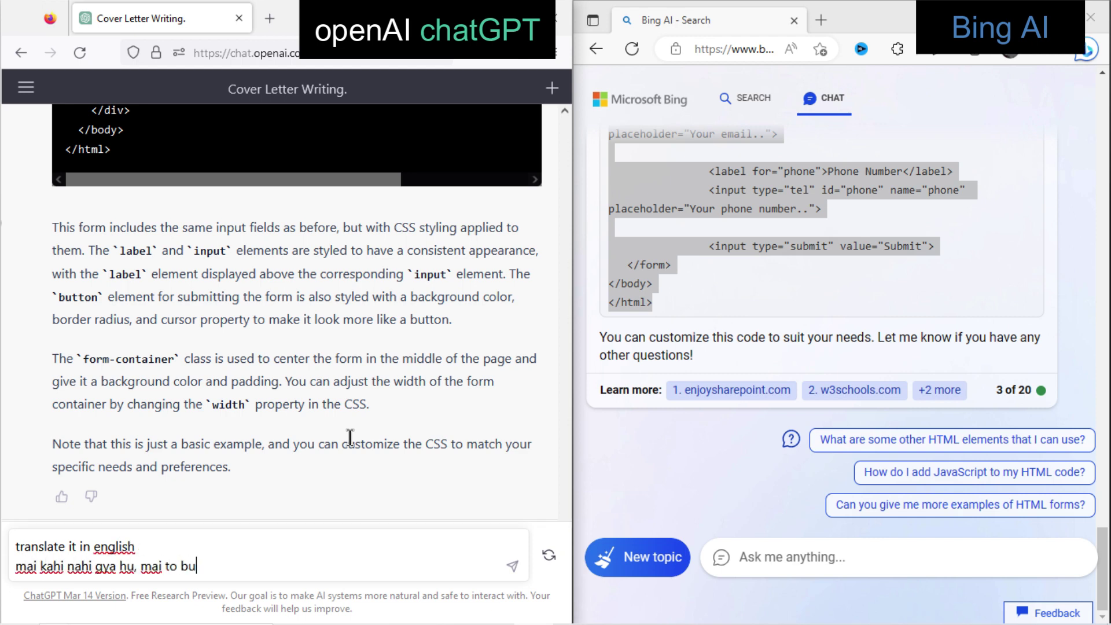
pyautogui.write('s yhee kab se baitha tha')
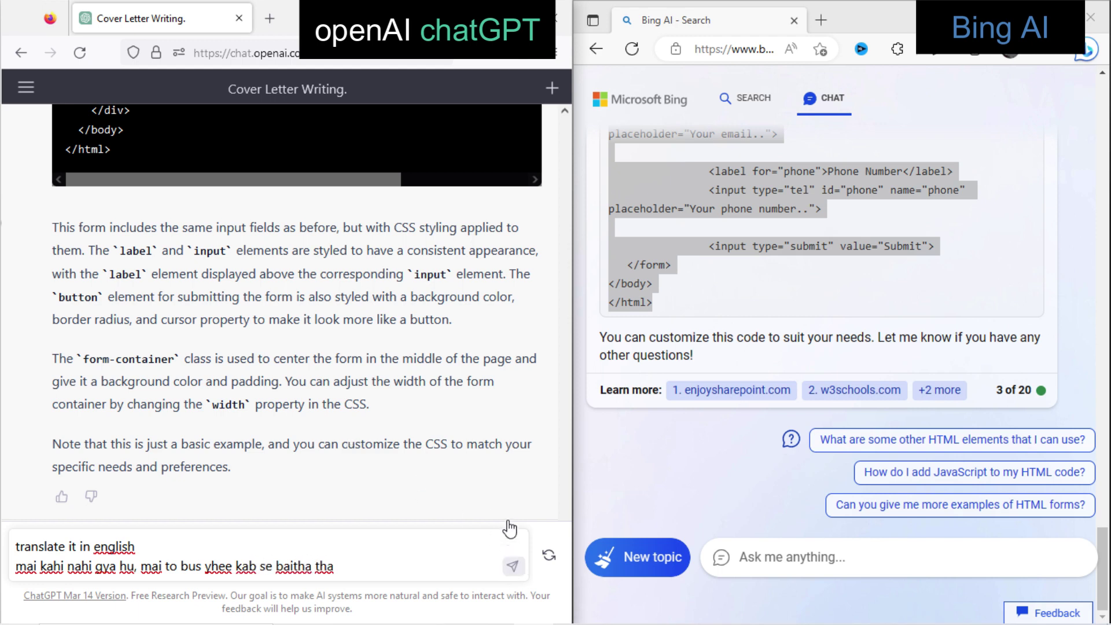
pyautogui.press('Return')
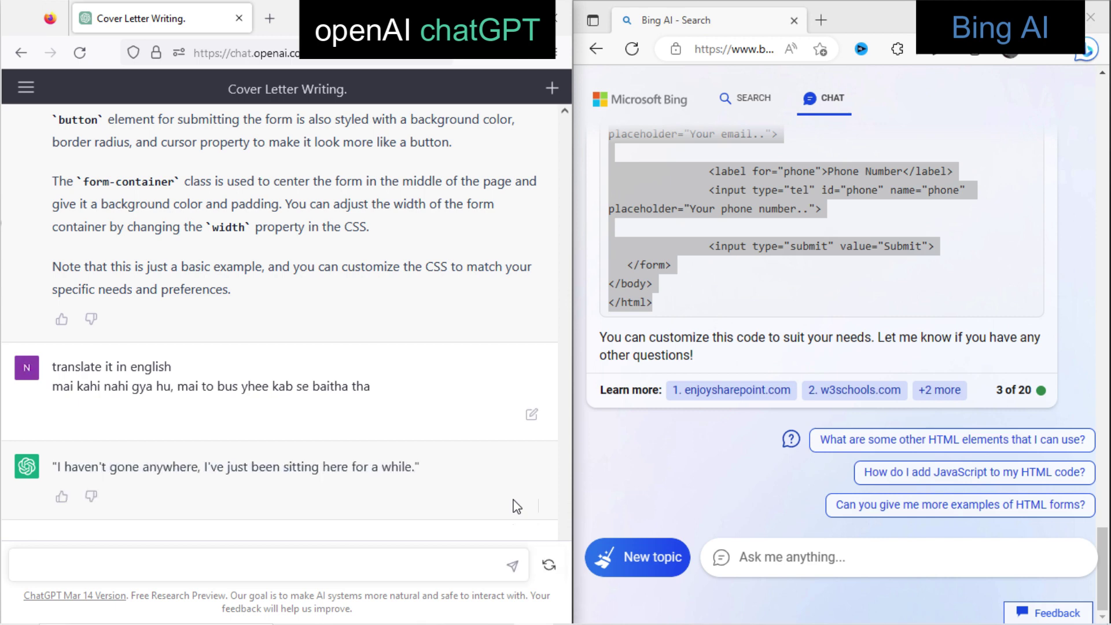
# - Send Bing the Hinglish sentence with 'translate in english'
pyautogui.click(721, 523)
pyautogui.write('trans')
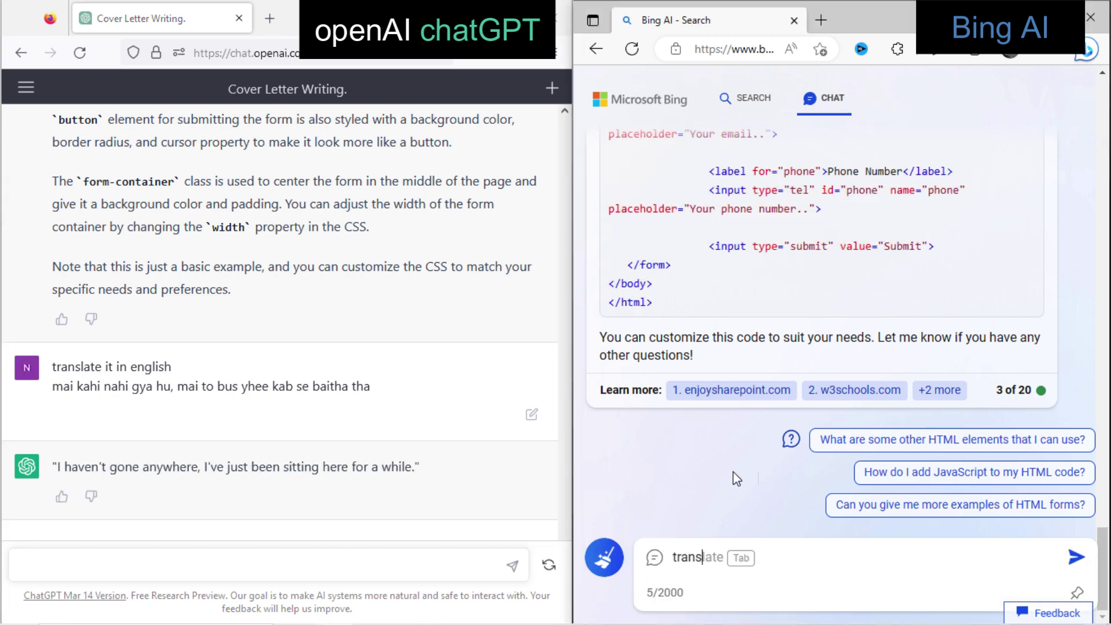
pyautogui.write('late in englis')
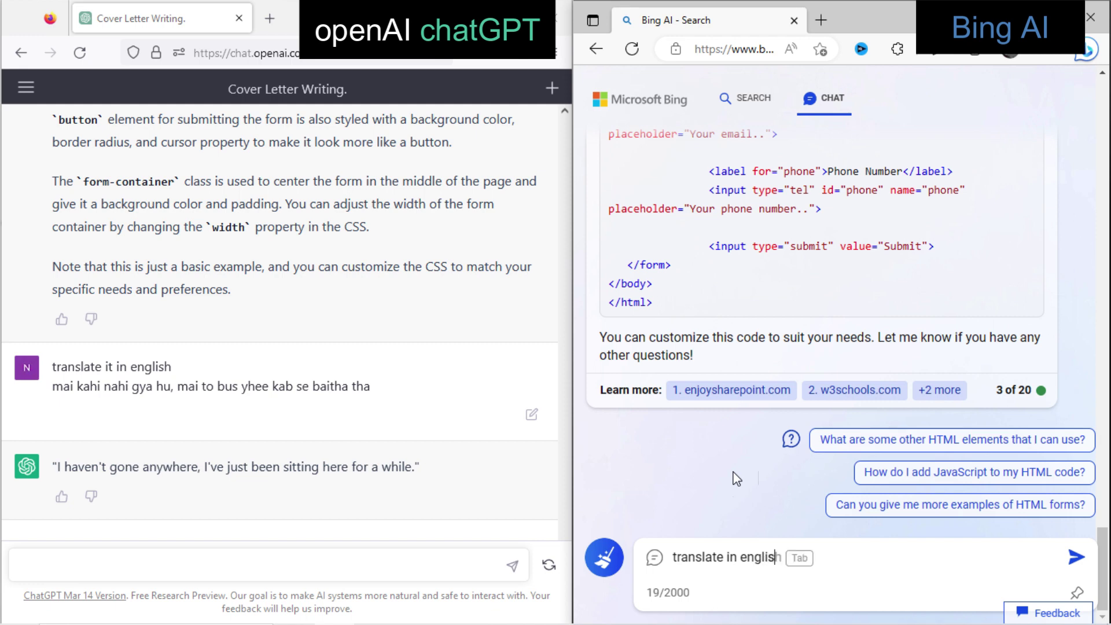
pyautogui.write('h    mai kahi ni gya hu')
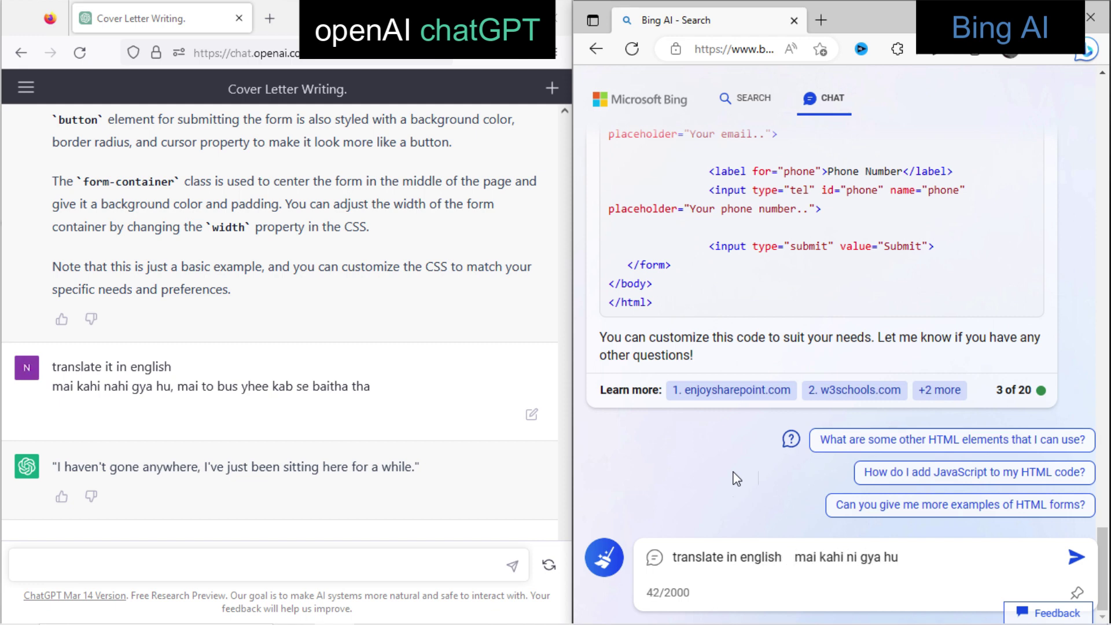
pyautogui.write(', mai to kab se g')
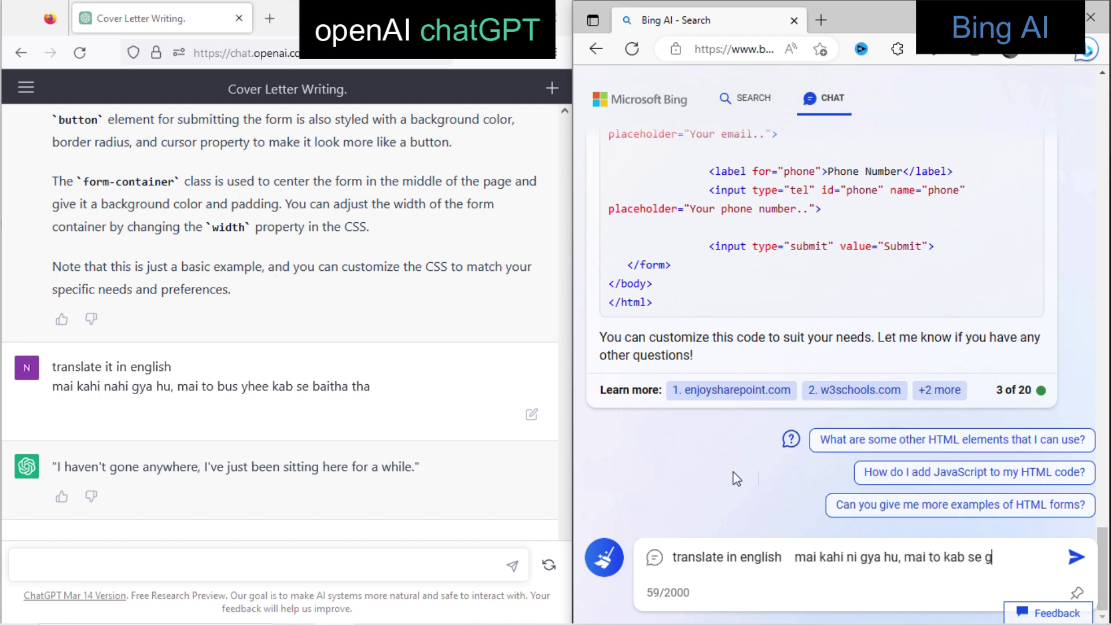
pyautogui.write('har me hi soo r')
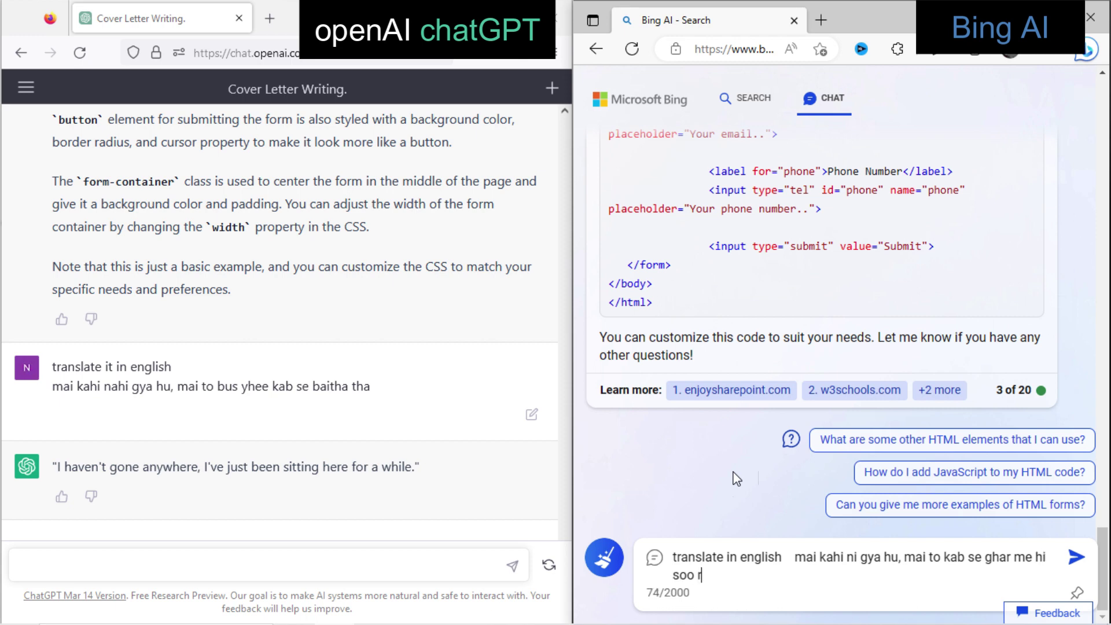
pyautogui.write('ha tha')
pyautogui.press('Return')
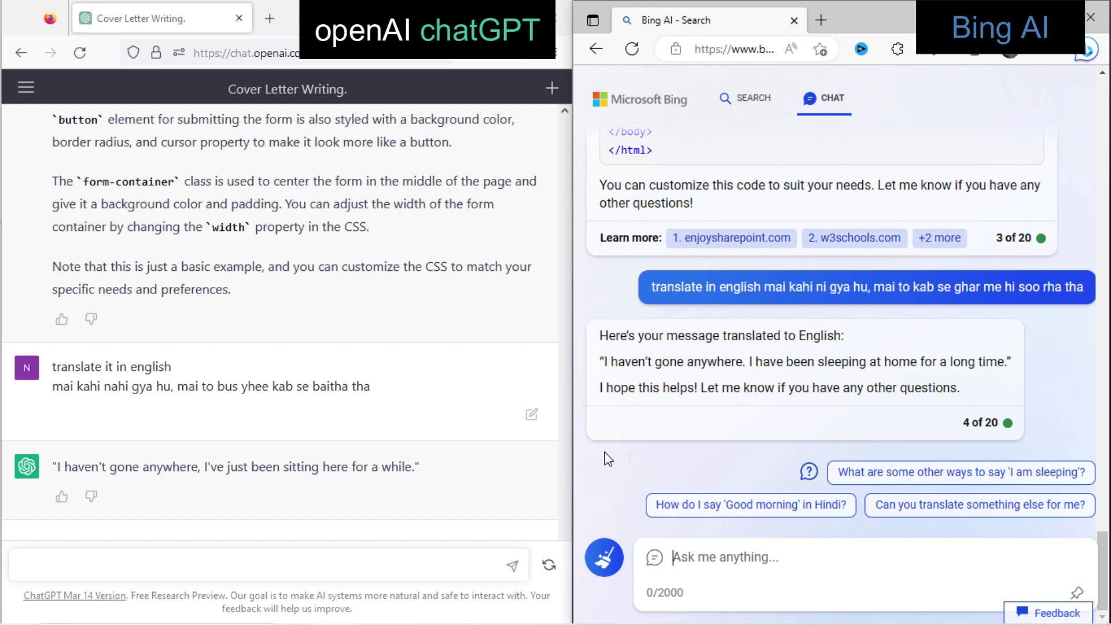
# - Ask ChatGPT to translate 'the patient has died before the doctor came' into Hindi
pyautogui.click(101, 561)
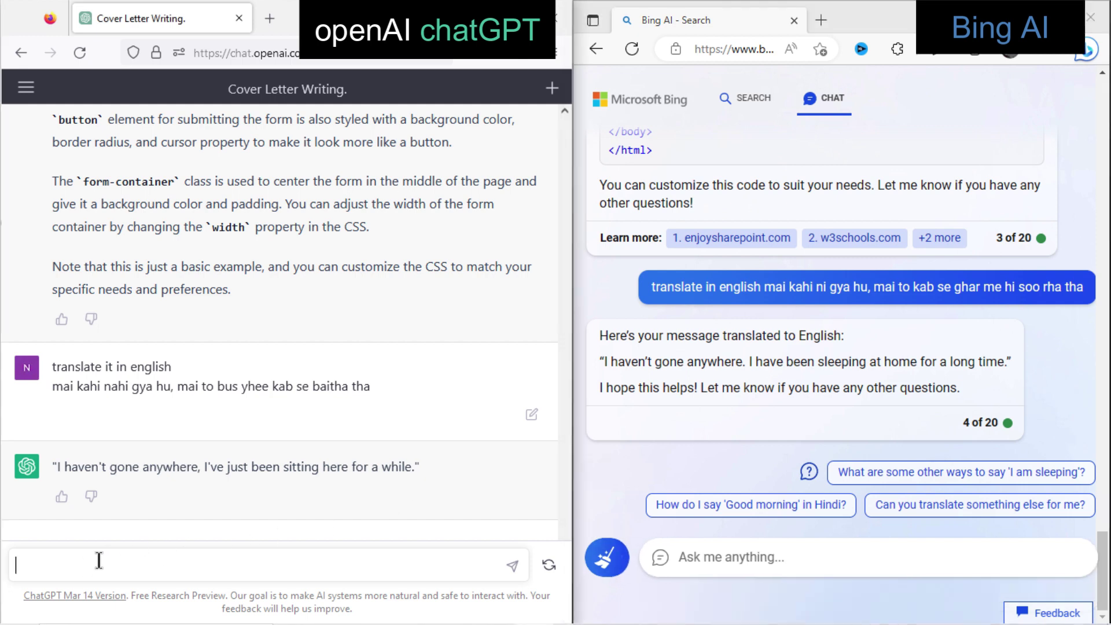
pyautogui.write('t')
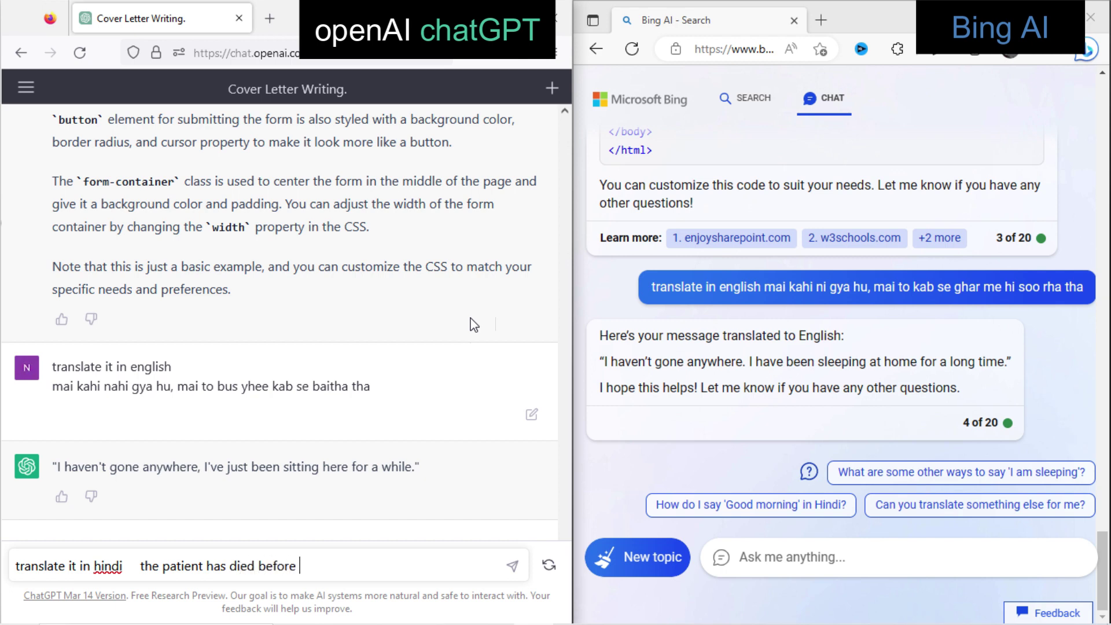
pyautogui.write('he doctor came')
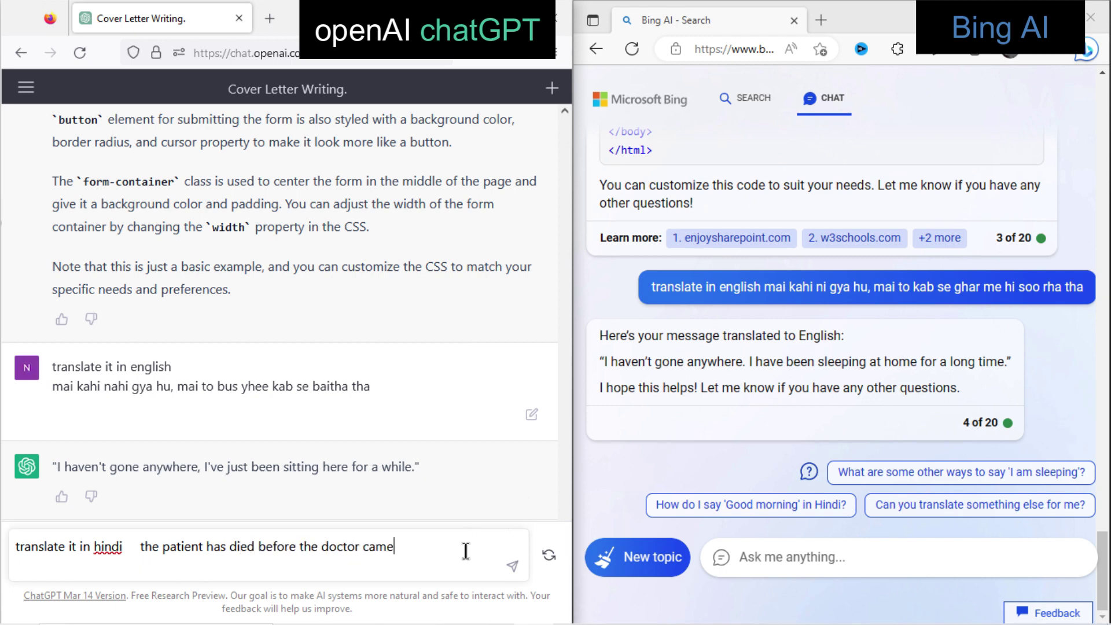
pyautogui.click(513, 567)
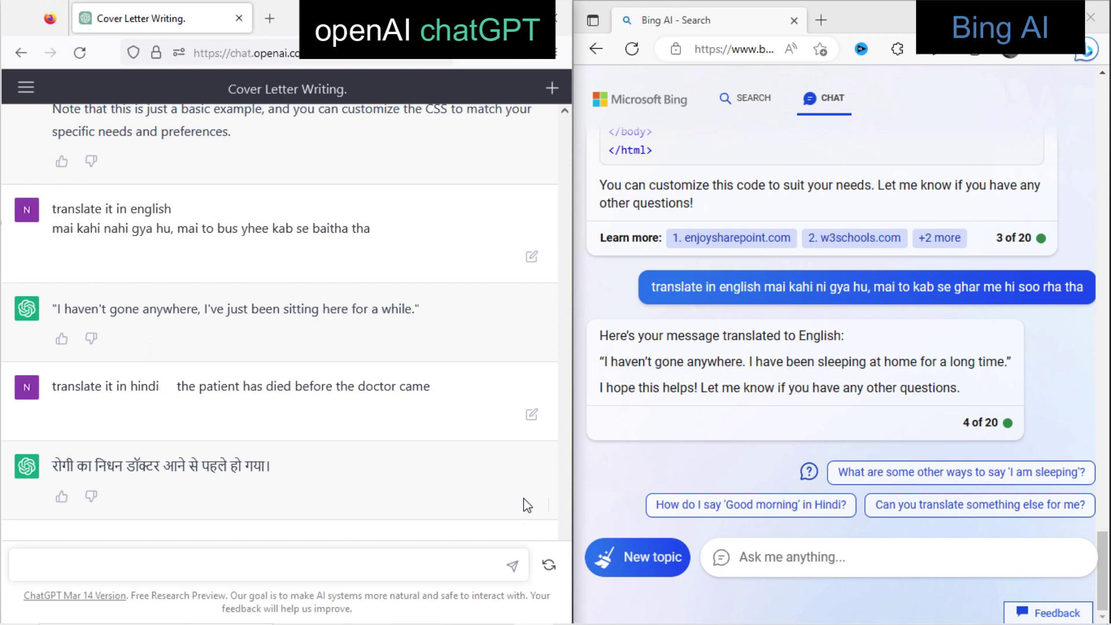
# - Ask Bing to translate 'the train has departed before i arrived at the station', accepting the autocomplete
pyautogui.click(773, 557)
pyautogui.write('t')
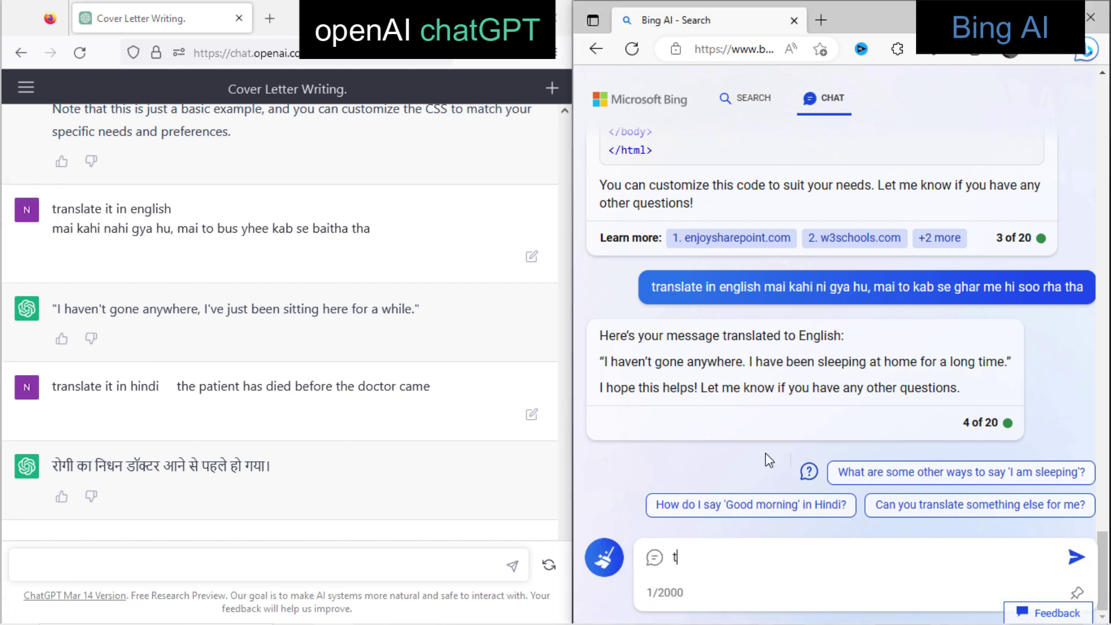
pyautogui.write('ranslate it in english     ')
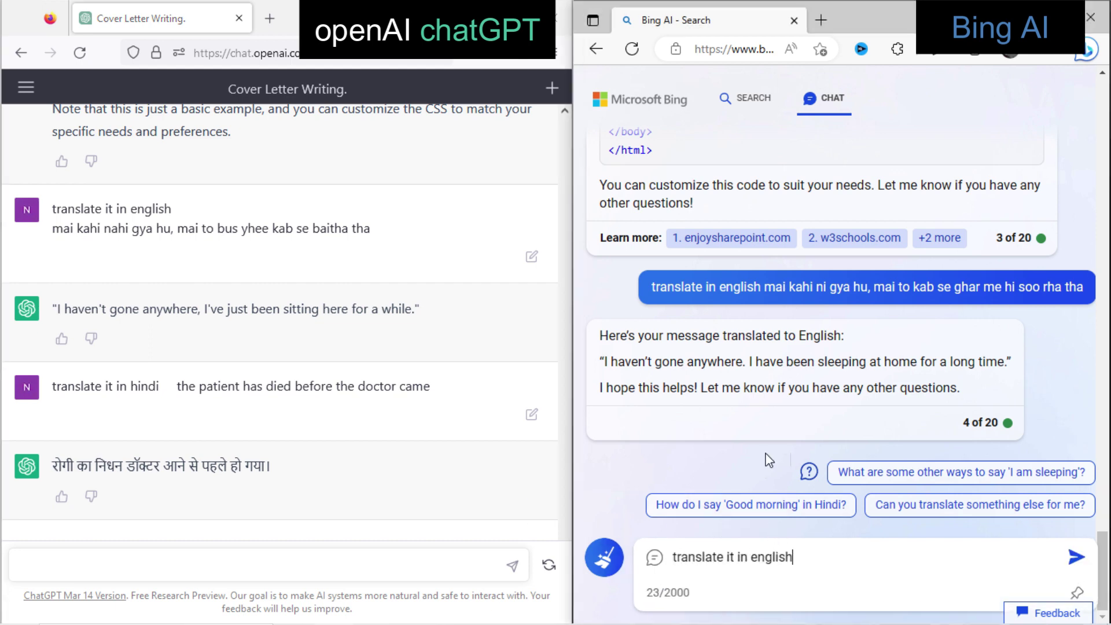
pyautogui.write('the train')
pyautogui.write(' has departed before i rea')
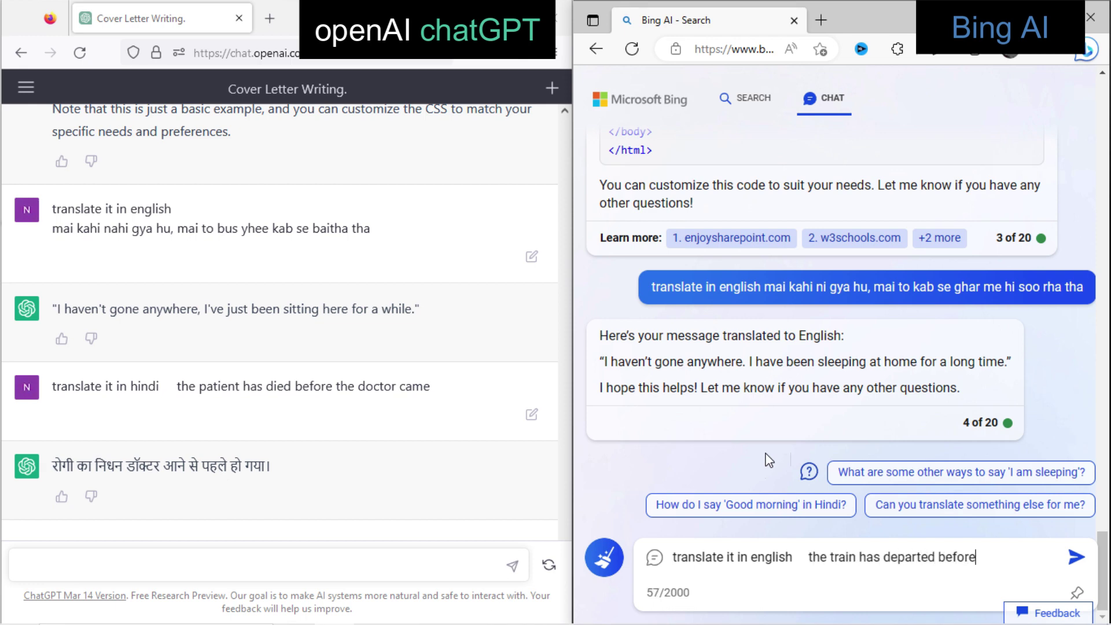
pyautogui.write('ched to s')
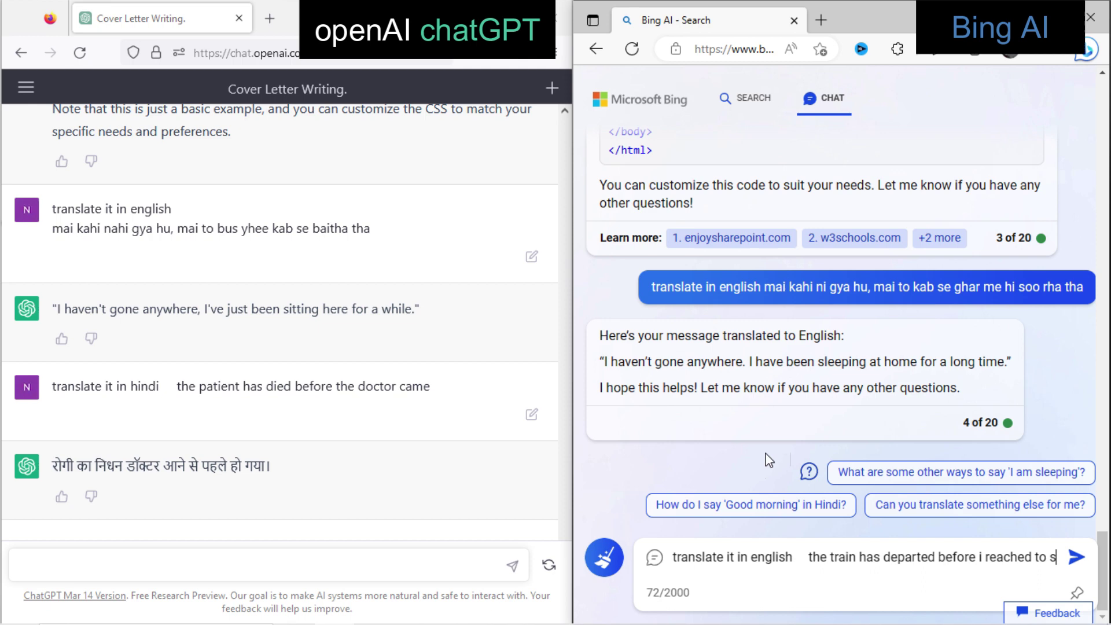
pyautogui.press('BackSpace')
pyautogui.write('the station')
pyautogui.press('Return')
pyautogui.write('write an e')
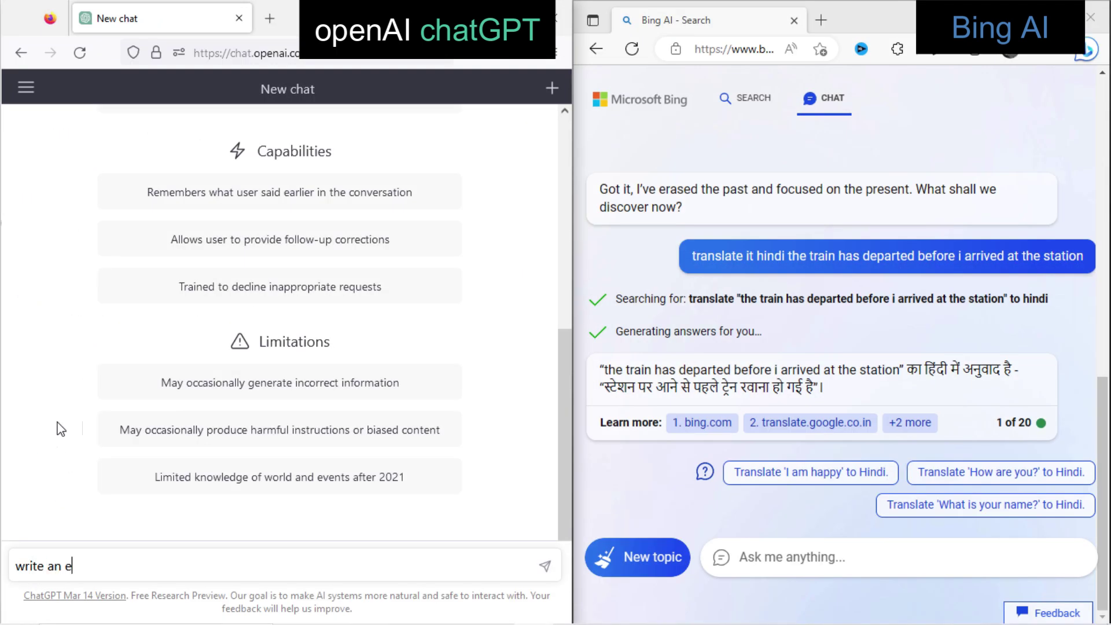
pyautogui.write('aasy')
# - Send ChatGPT 'write an essay on global warming' after fixing a typo
pyautogui.press('BackSpace')
pyautogui.press('BackSpace')
pyautogui.press('BackSpace')
pyautogui.press('BackSpace')
pyautogui.press('BackSpace')
pyautogui.press('BackSpace')
pyautogui.write('ssay on global war')
pyautogui.write('ming')
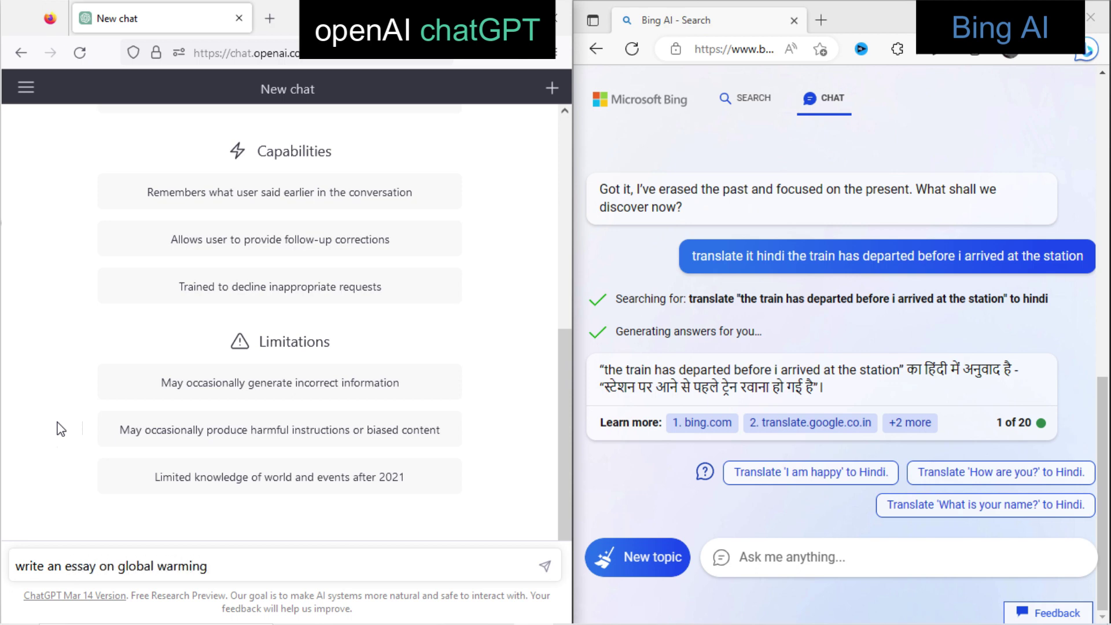
pyautogui.click(543, 565)
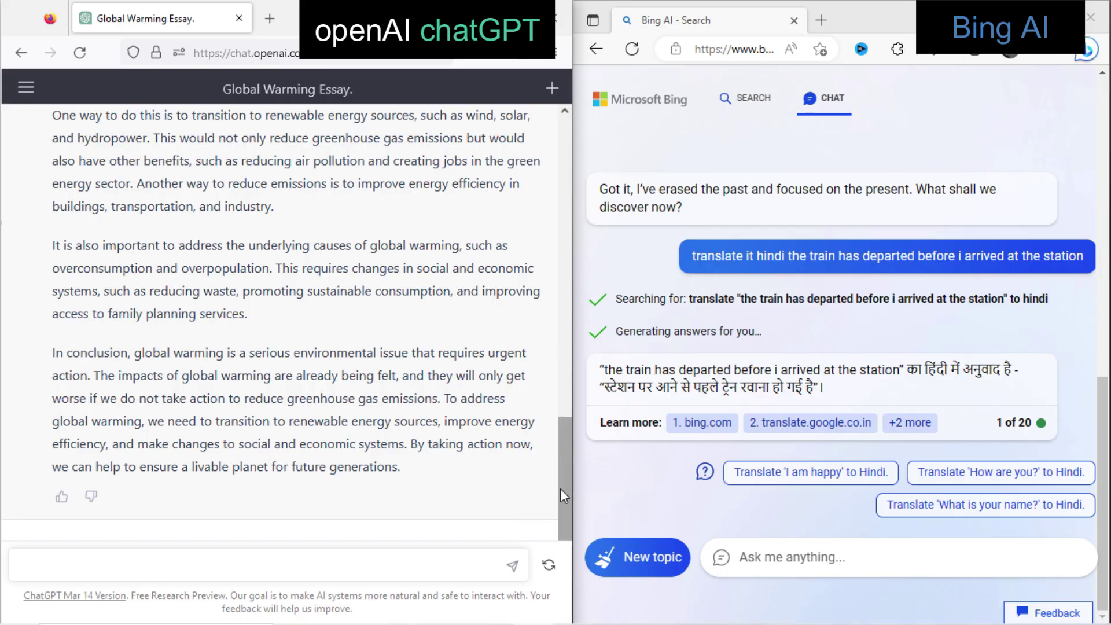
pyautogui.moveTo(564, 485)
pyautogui.mouseDown()
pyautogui.moveTo(549, 178)
pyautogui.moveTo(572, 268)
pyautogui.moveTo(591, 507)
pyautogui.mouseUp()
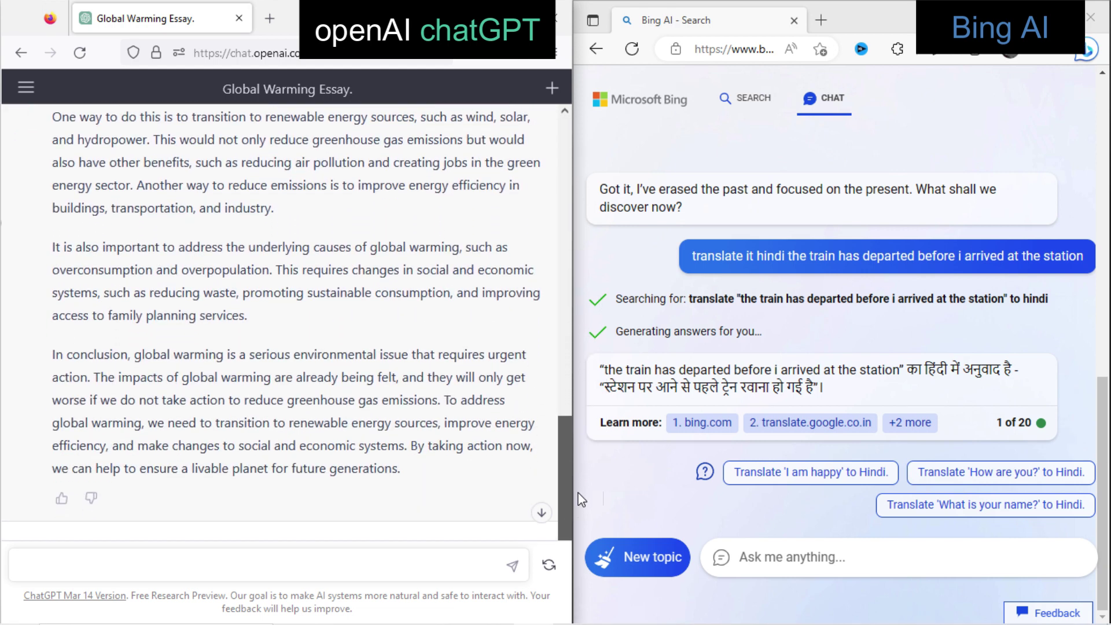
# - Ask Bing to 'write an essay on global warming' and open its cited bartleby.com source
pyautogui.click(772, 558)
pyautogui.write('wri')
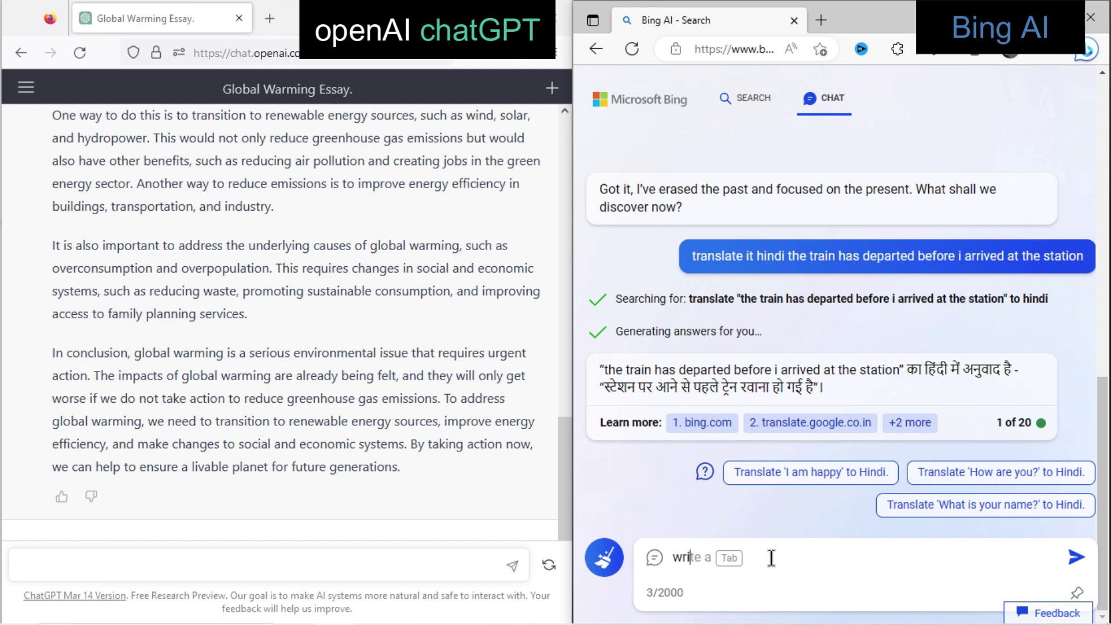
pyautogui.write('te an essay o')
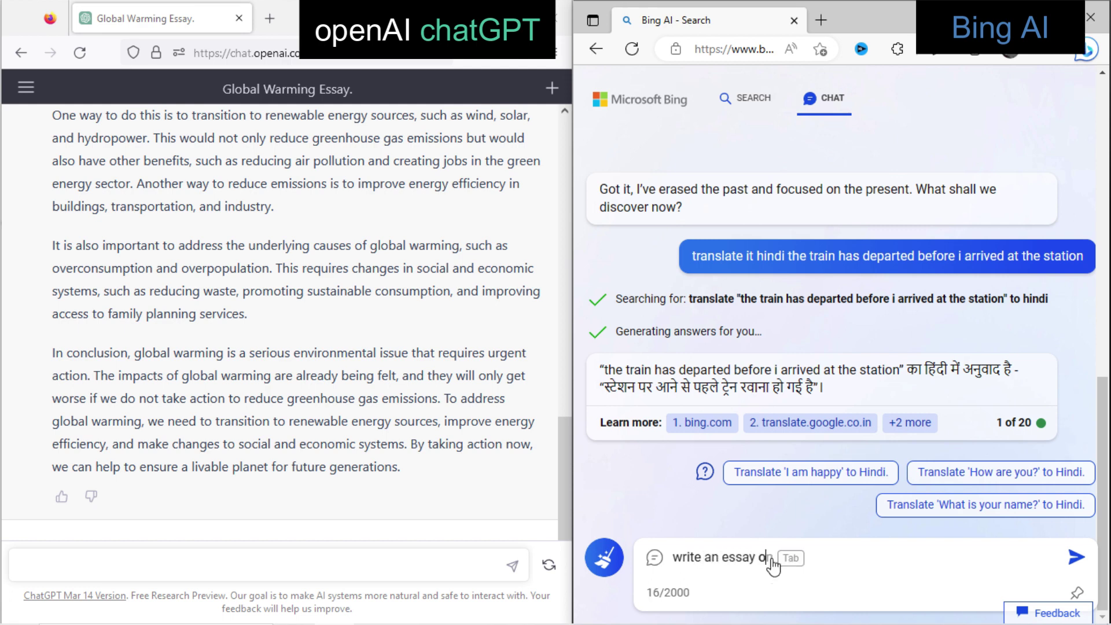
pyautogui.write('n global warming')
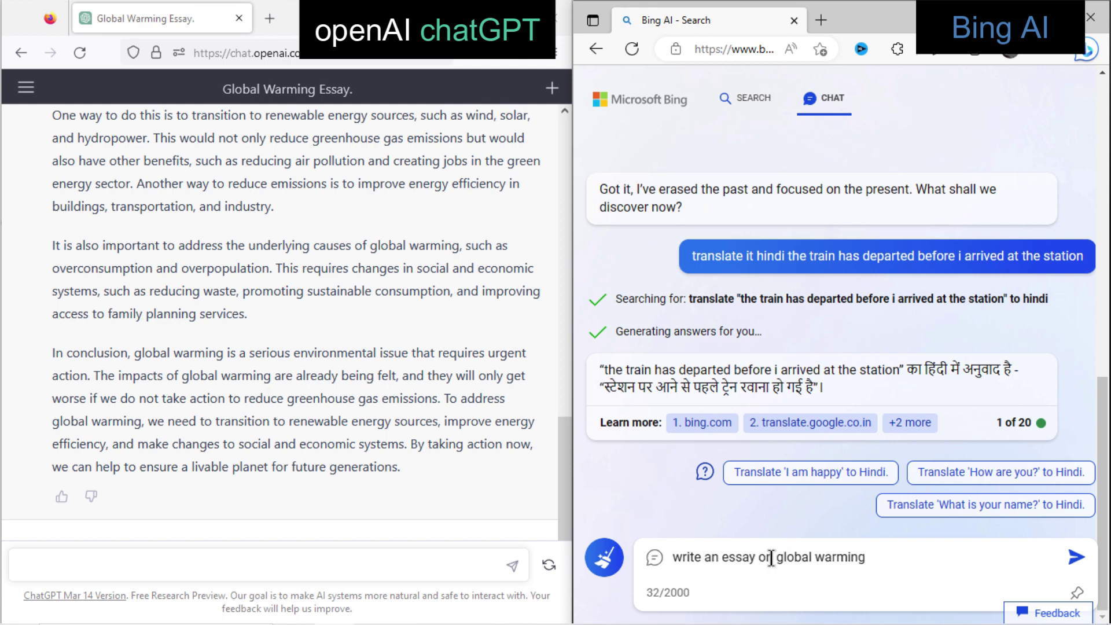
pyautogui.press('Return')
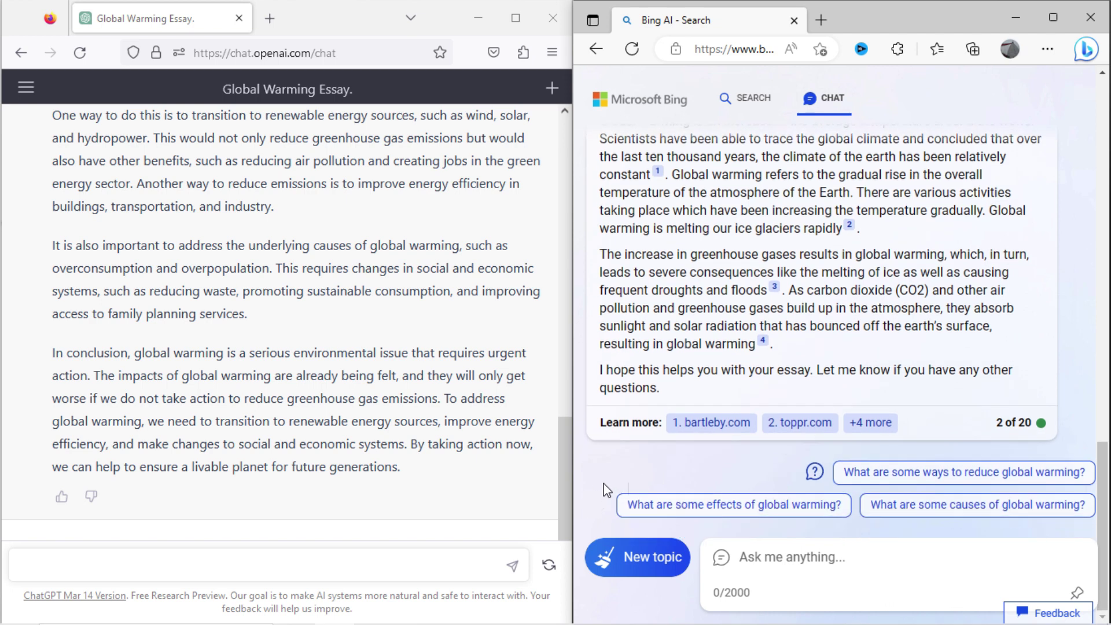
pyautogui.click(658, 173)
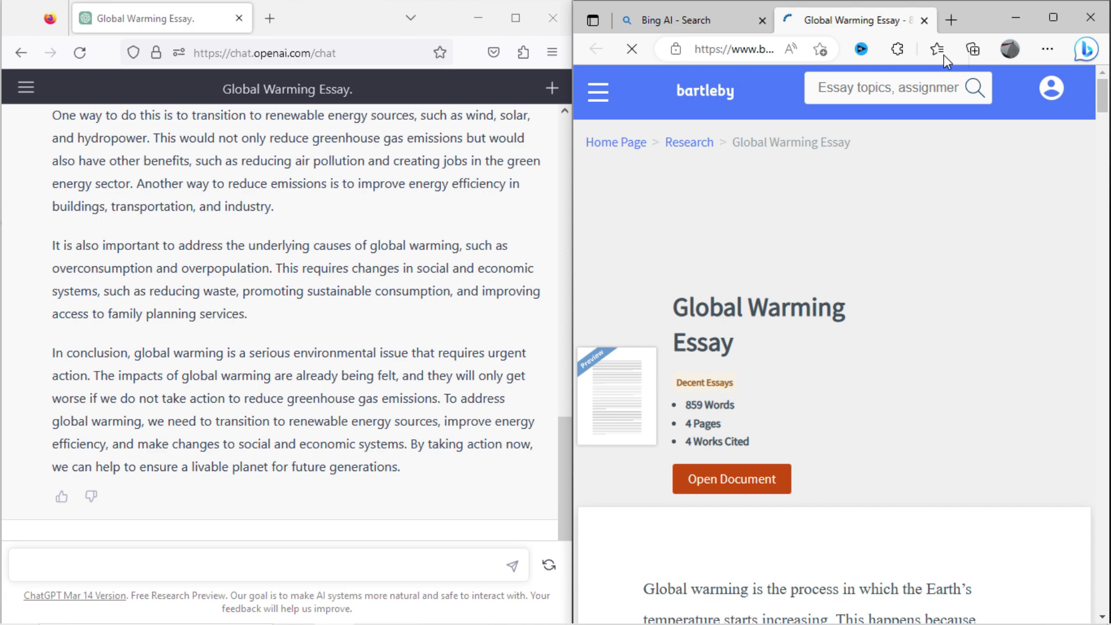
# - Close the bartleby page and select Question 2's 'Find an anti-derivative…' line in the NCERT PDF
pyautogui.click(924, 21)
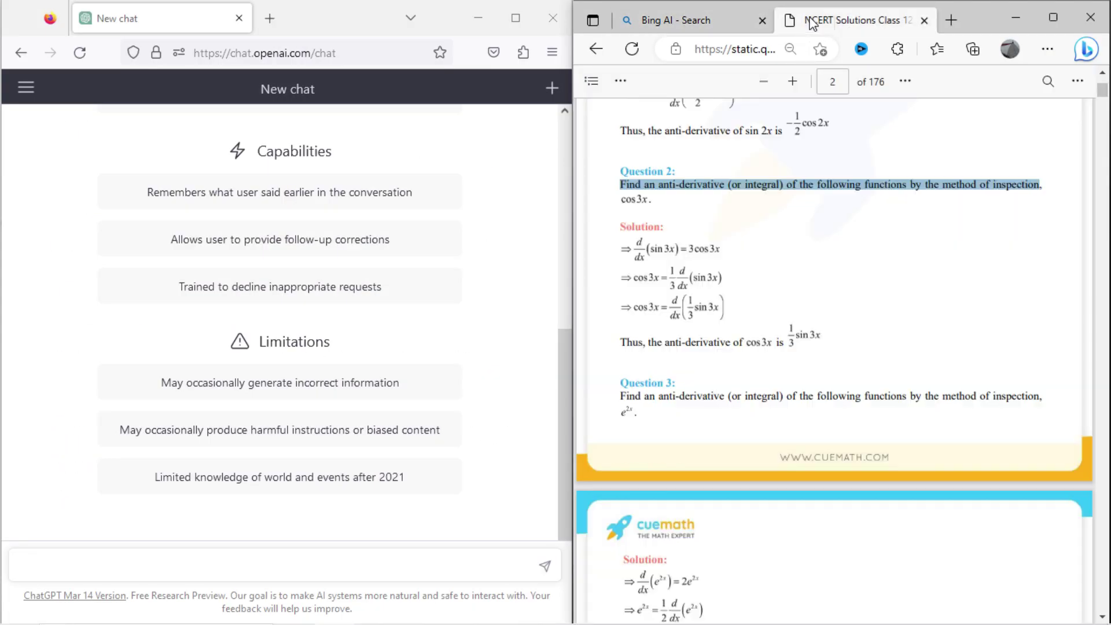
pyautogui.click(691, 193)
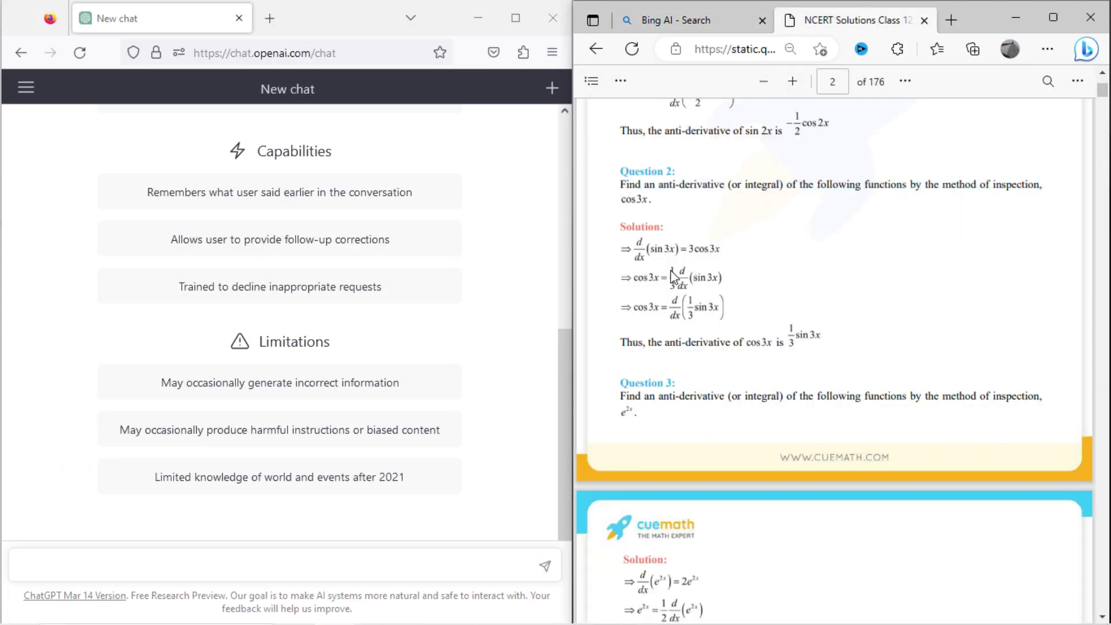
pyautogui.moveTo(620, 170); pyautogui.dragTo(685, 167)
pyautogui.click(691, 172)
pyautogui.moveTo(617, 185); pyautogui.dragTo(1066, 197)
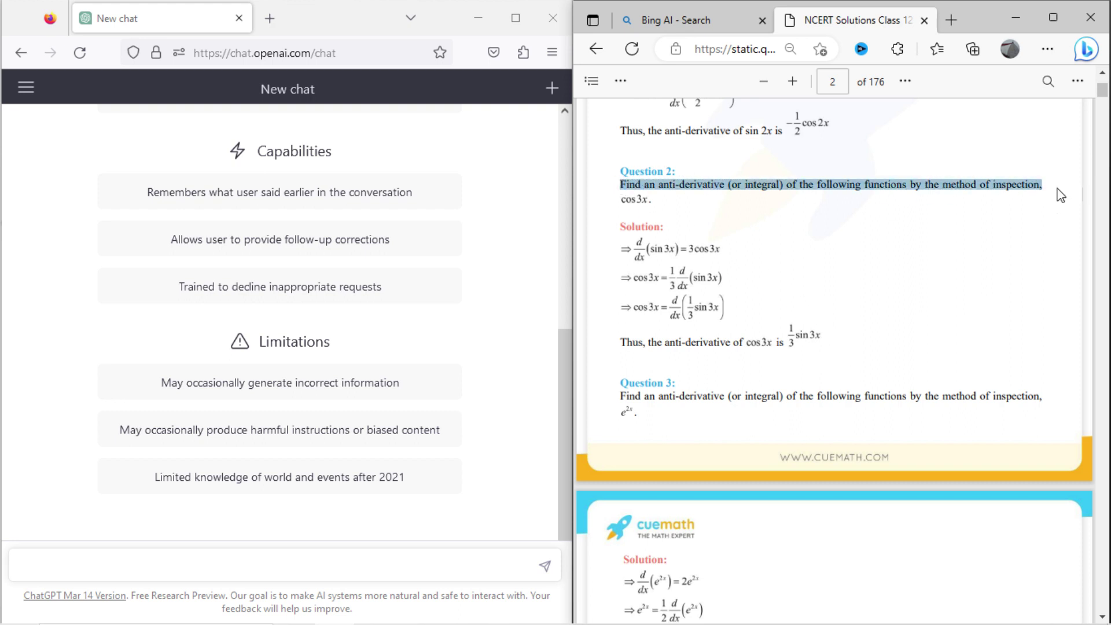
# - Send ChatGPT the pasted Question 2 instruction with cos3x on a new line
pyautogui.click(236, 563)
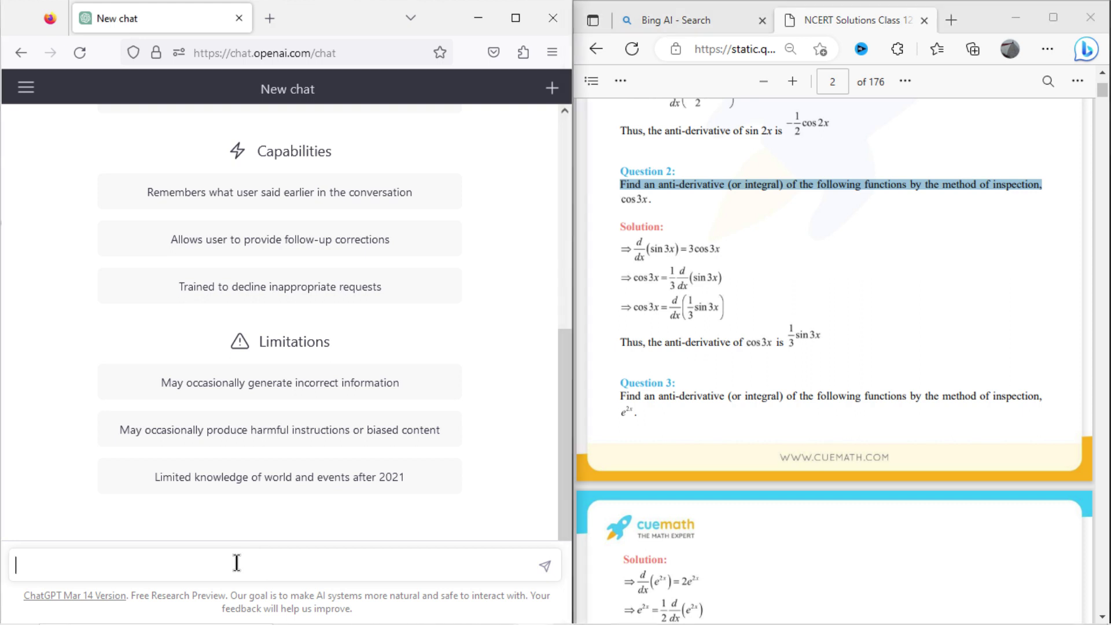
pyautogui.write('Find an anti-derivative (or integral) of the following functions by the method of inspection,')
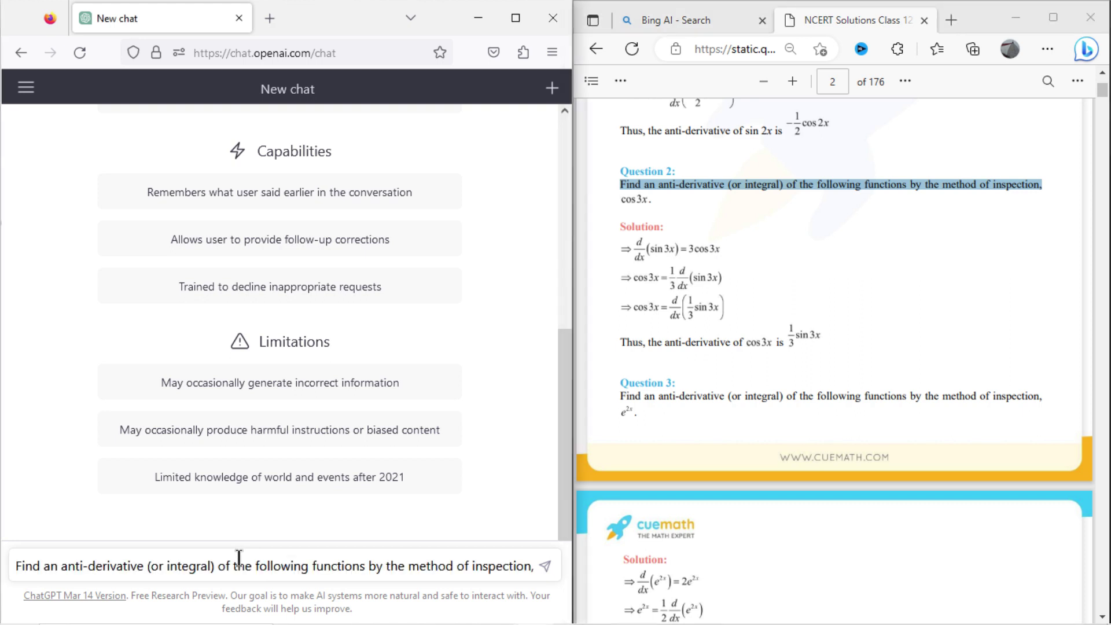
pyautogui.click(239, 556)
pyautogui.write('cos')
pyautogui.press('BackSpace')
pyautogui.press('BackSpace')
pyautogui.press('BackSpace')
pyautogui.hotkey('shift', 'Return')
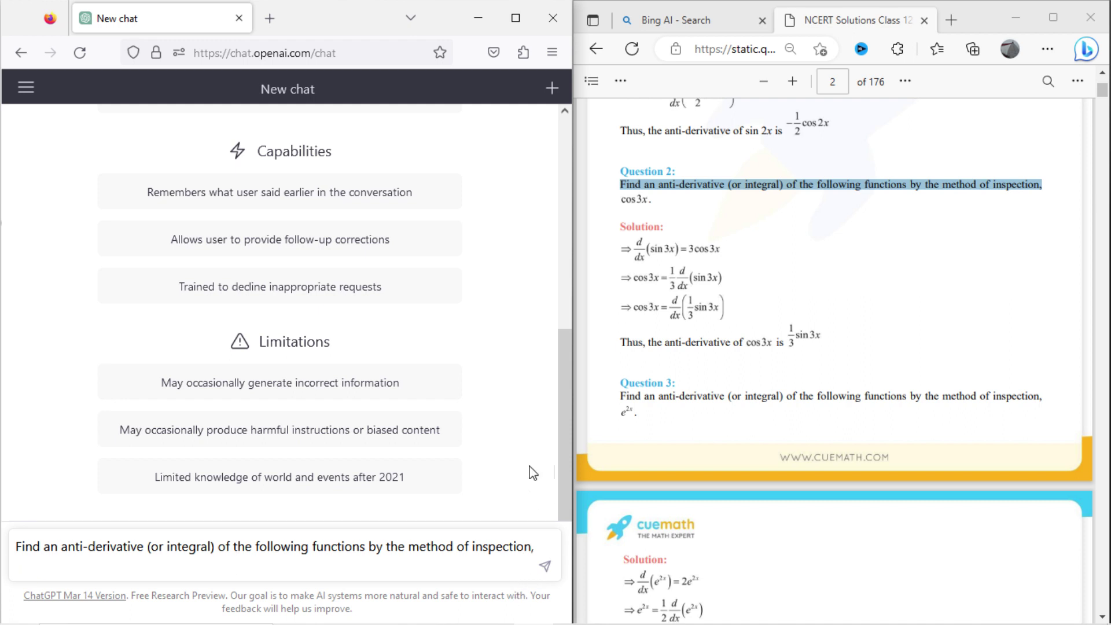
pyautogui.press('BackSpace')
pyautogui.press('BackSpace')
pyautogui.press('BackSpace')
pyautogui.hotkey('shift', 'Return')
pyautogui.write('cos3x')
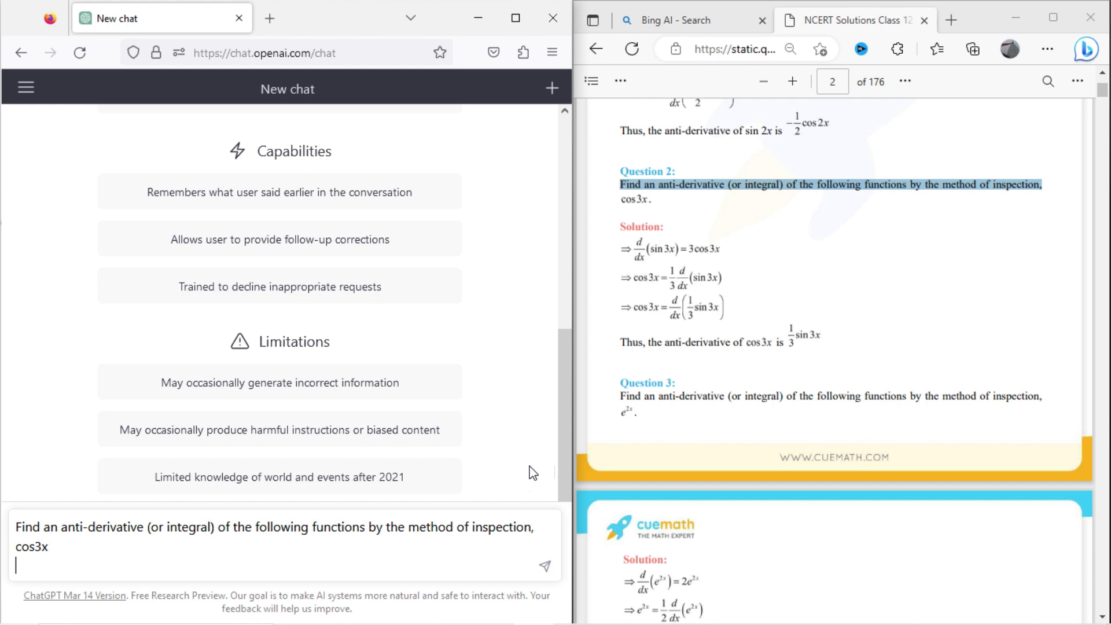
pyautogui.click(544, 566)
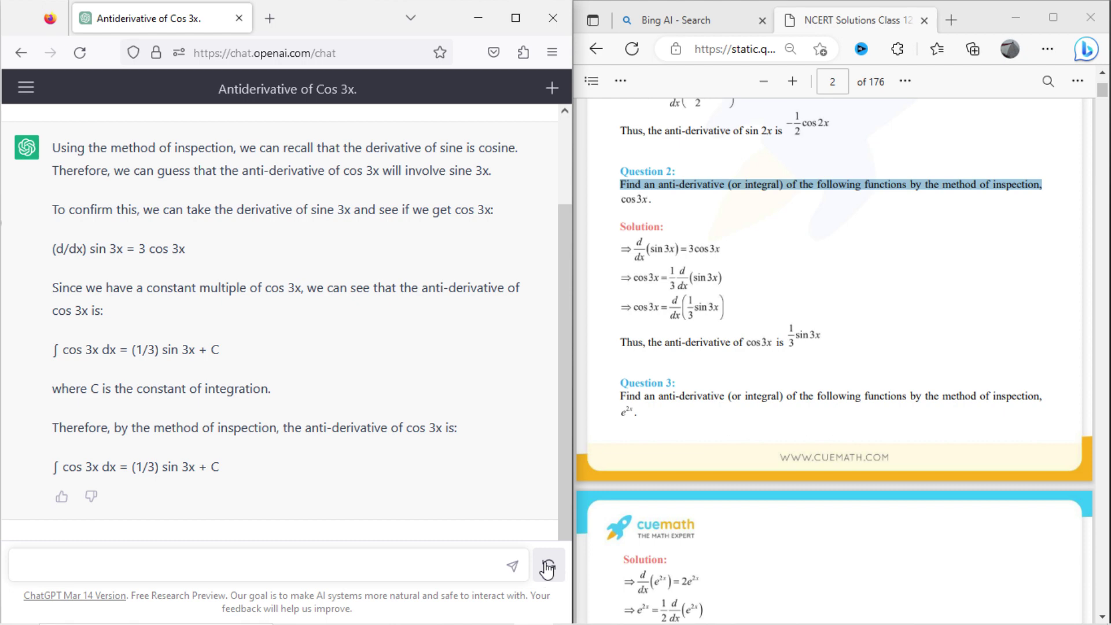
# - Check ChatGPT's (1/3) sin 3x + C answer against the NCERT solution PDF
pyautogui.click(785, 333)
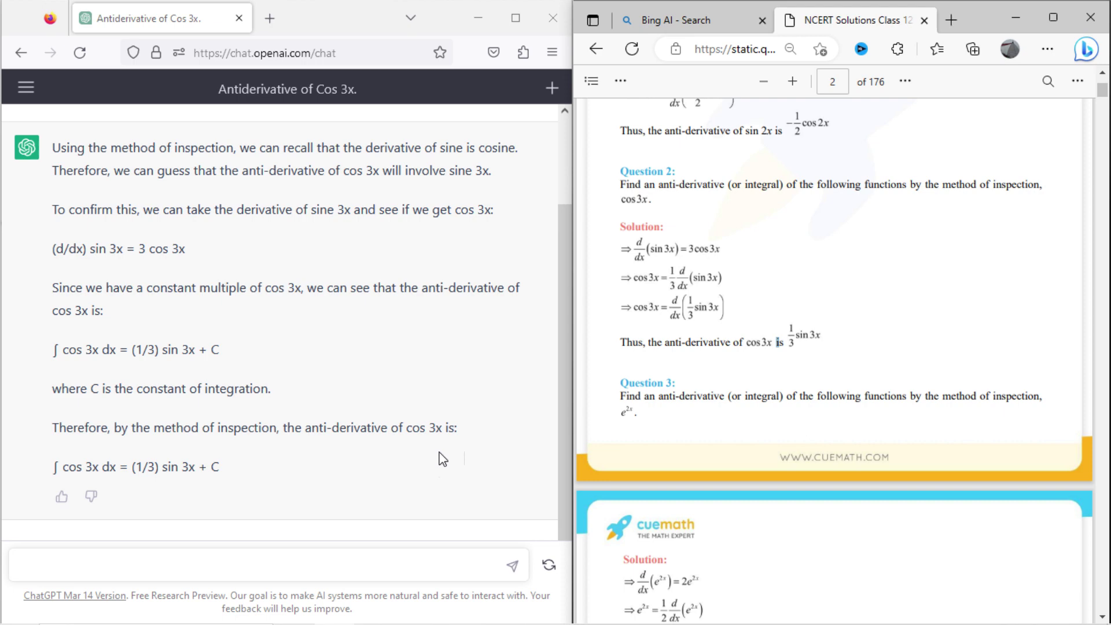
pyautogui.moveTo(228, 468); pyautogui.dragTo(129, 468)
pyautogui.click(230, 471)
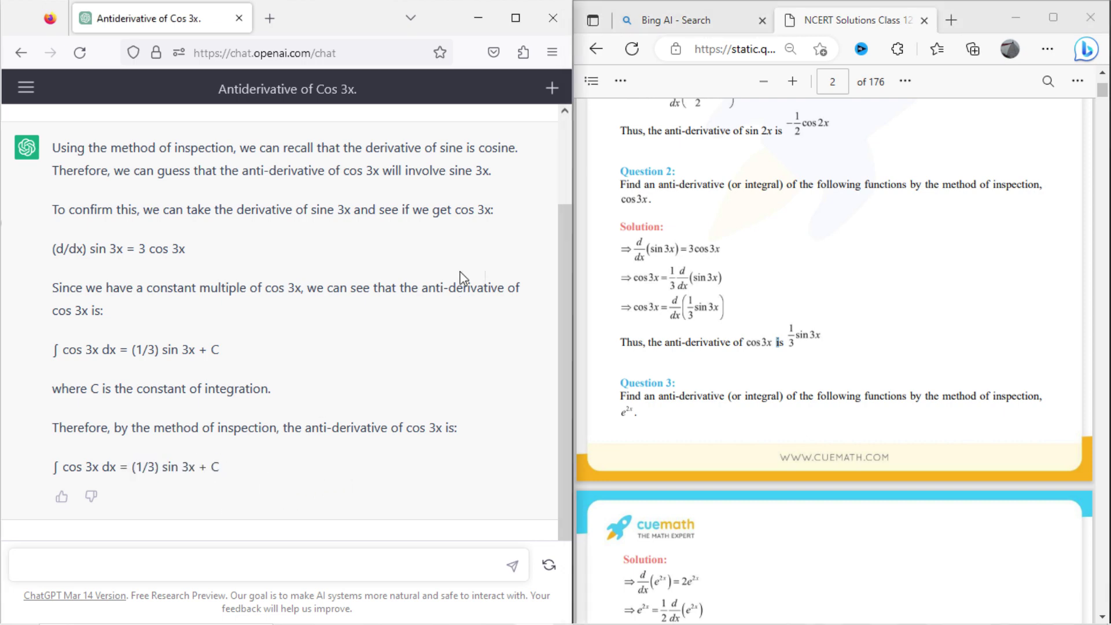
pyautogui.click(653, 28)
# - Paste the cos3x anti-derivative question into Bing AI and send it
pyautogui.click(786, 560)
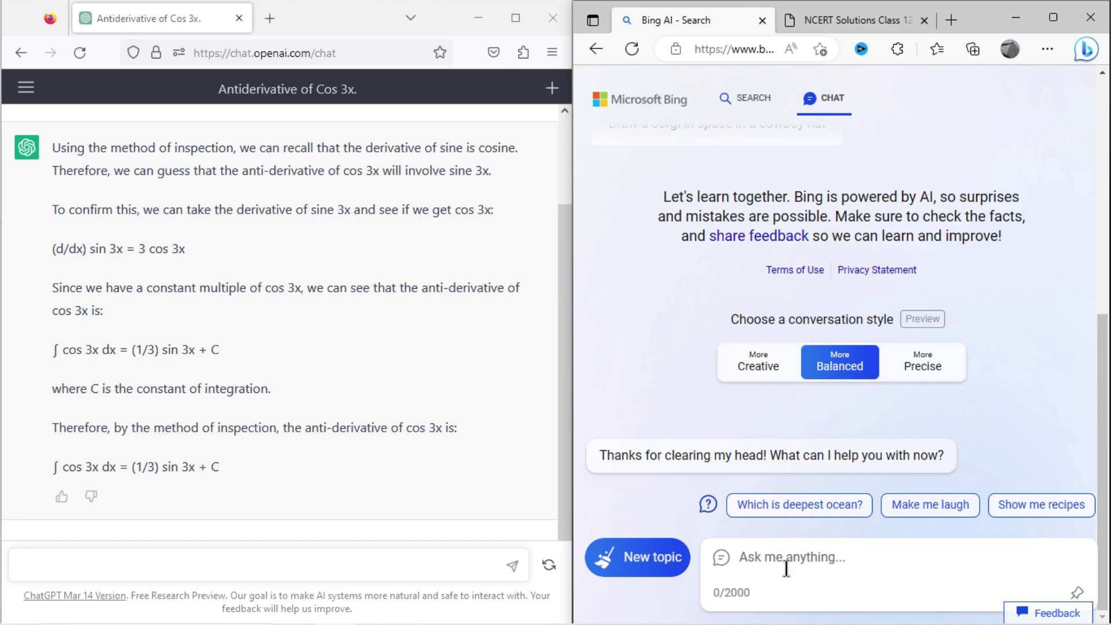
pyautogui.write('Find an anti-derivative (or integral) of the following functions by the method of inspection,')
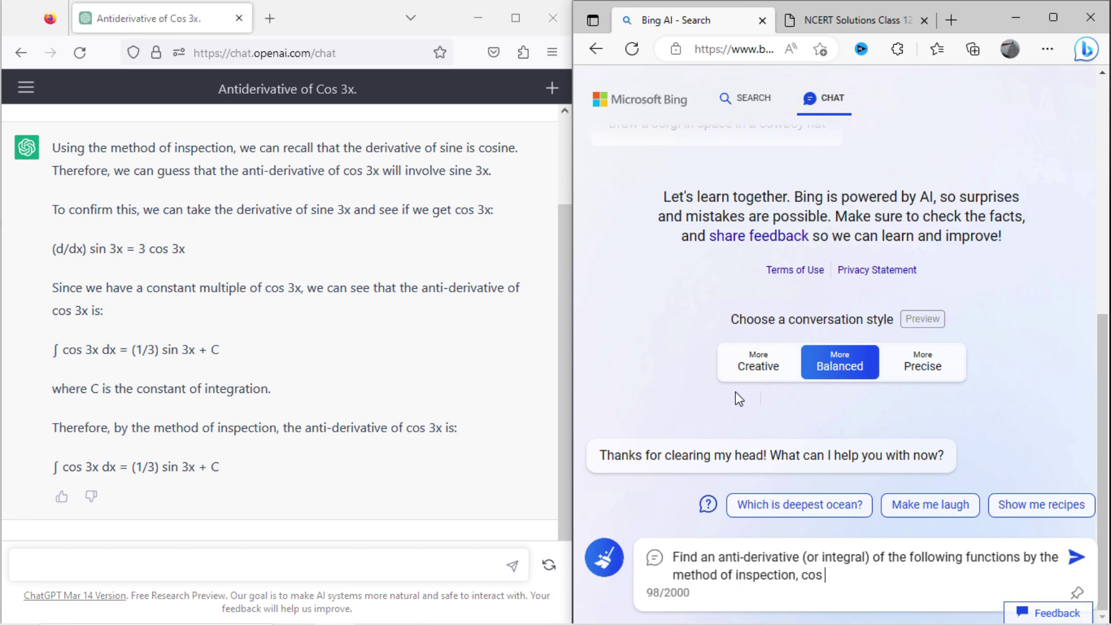
pyautogui.press('Return')
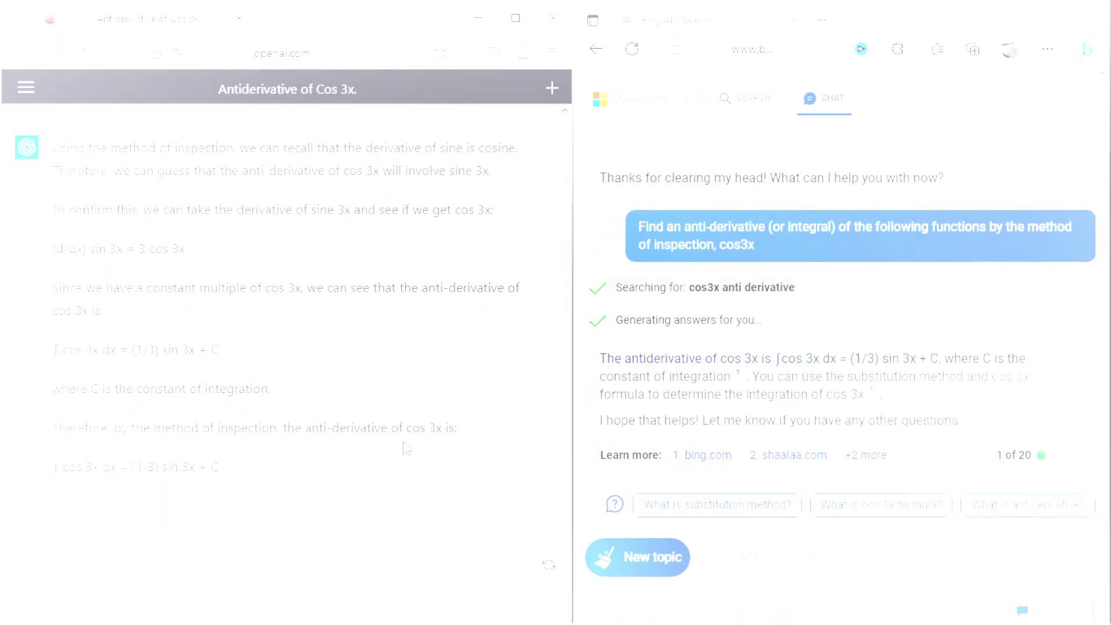
pyautogui.write('l')
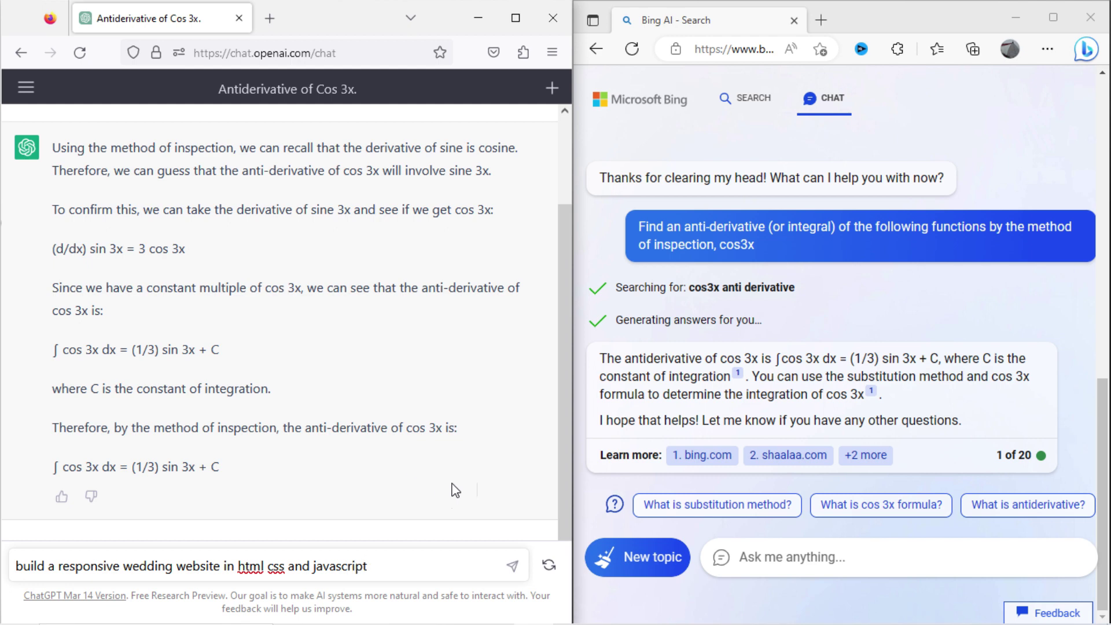
# - Send ChatGPT the request for a responsive wedding website in HTML, CSS and JavaScript
pyautogui.click(512, 565)
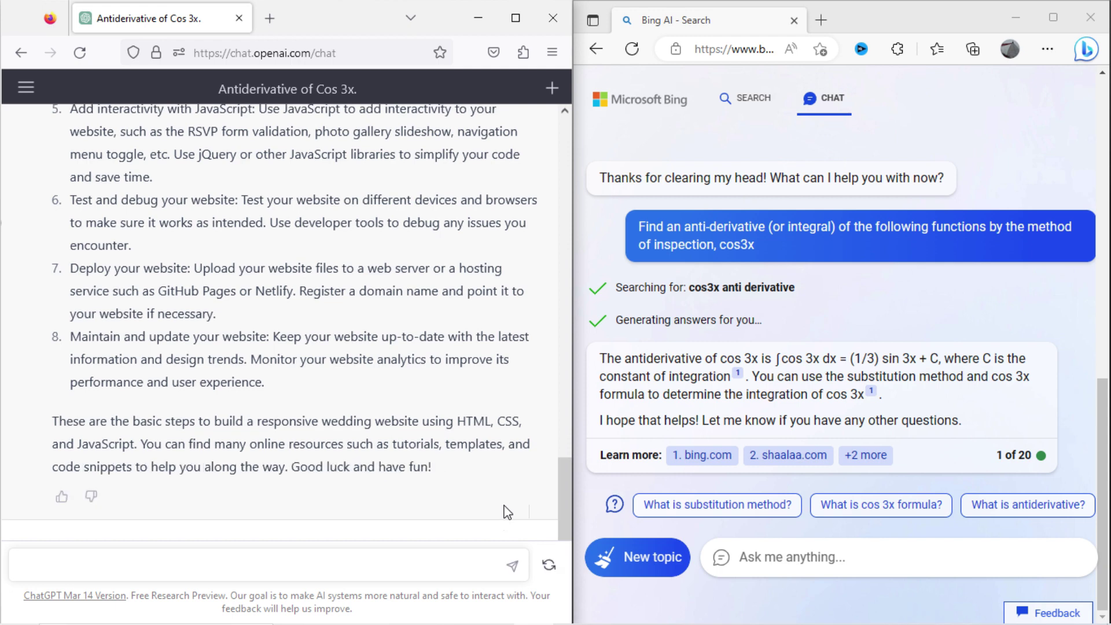
# - Send Bing AI the responsive wedding website request, fixing the typo in 'responsive'
pyautogui.click(799, 556)
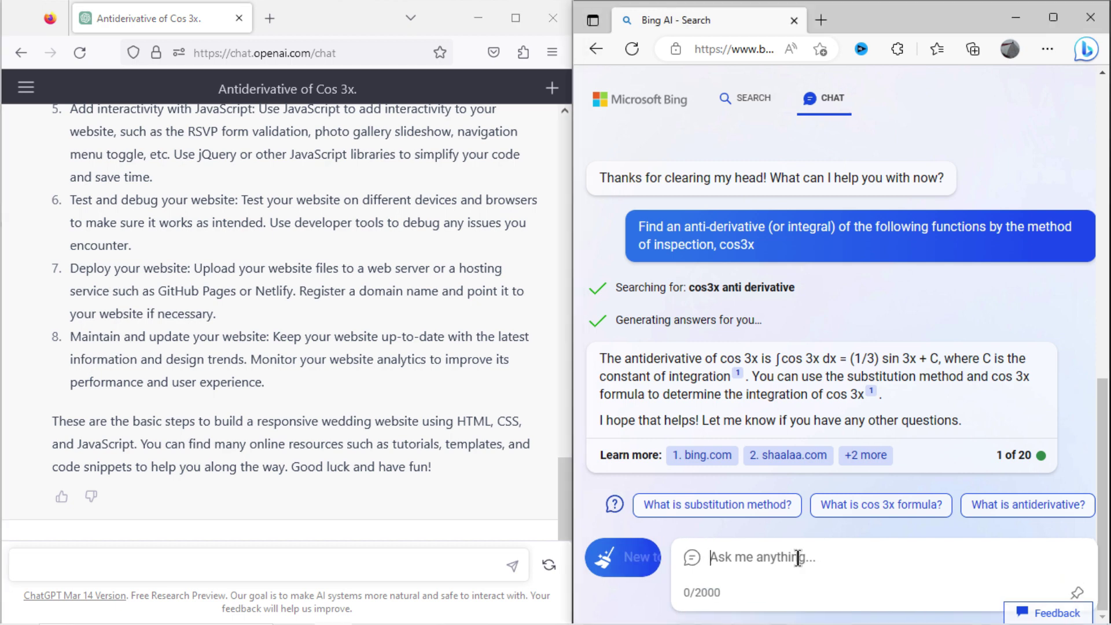
pyautogui.write('build ')
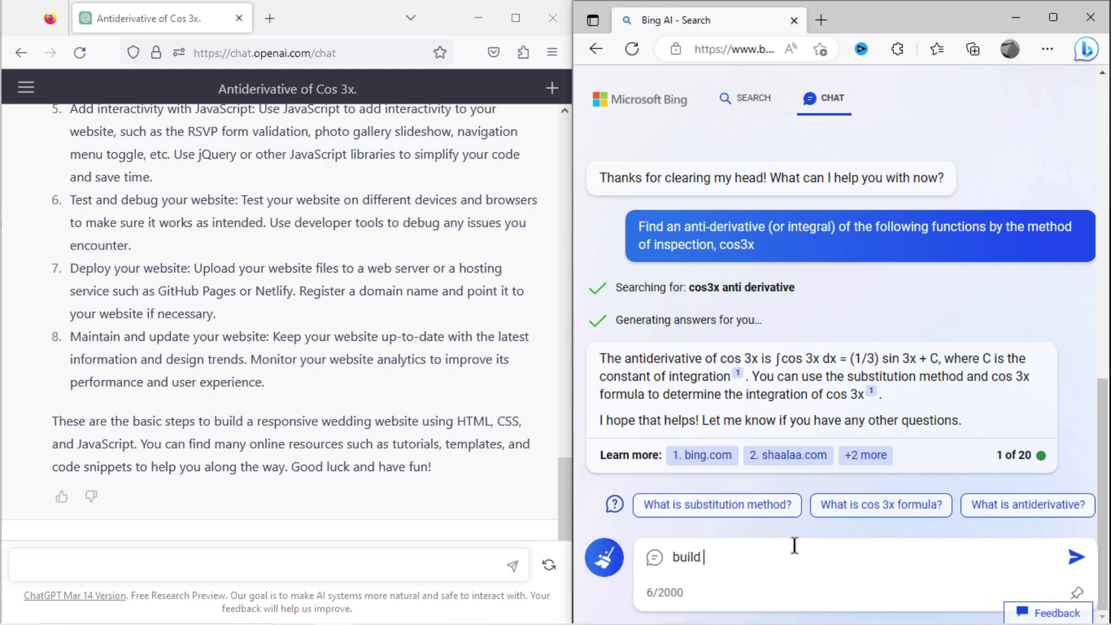
pyautogui.write('a resp')
pyautogui.write('onvi')
pyautogui.press('BackSpace')
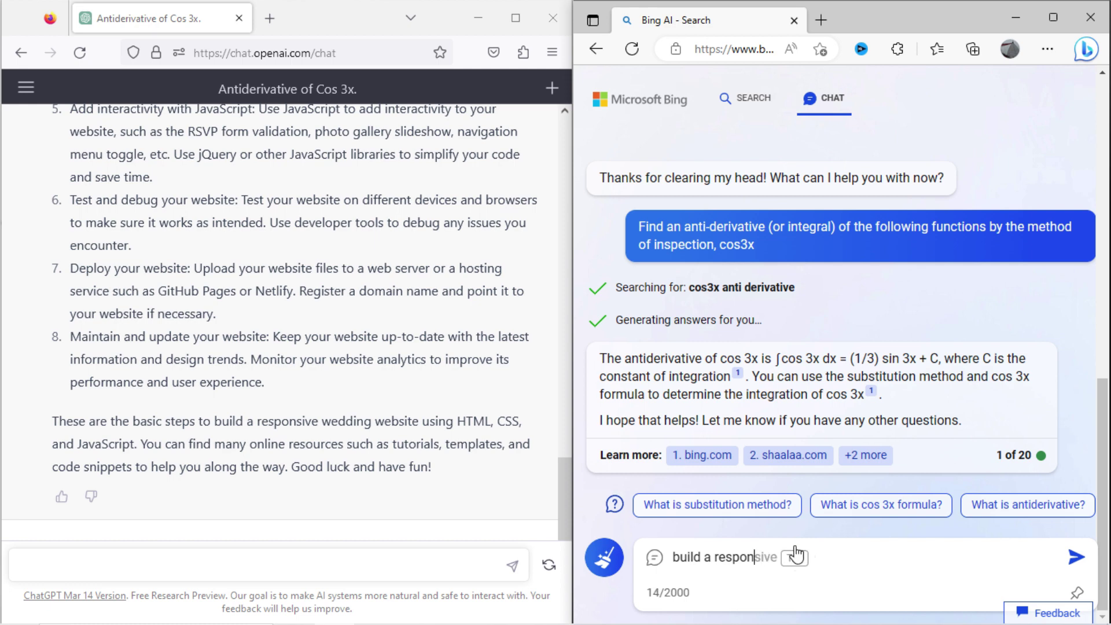
pyautogui.write('e wedding webs')
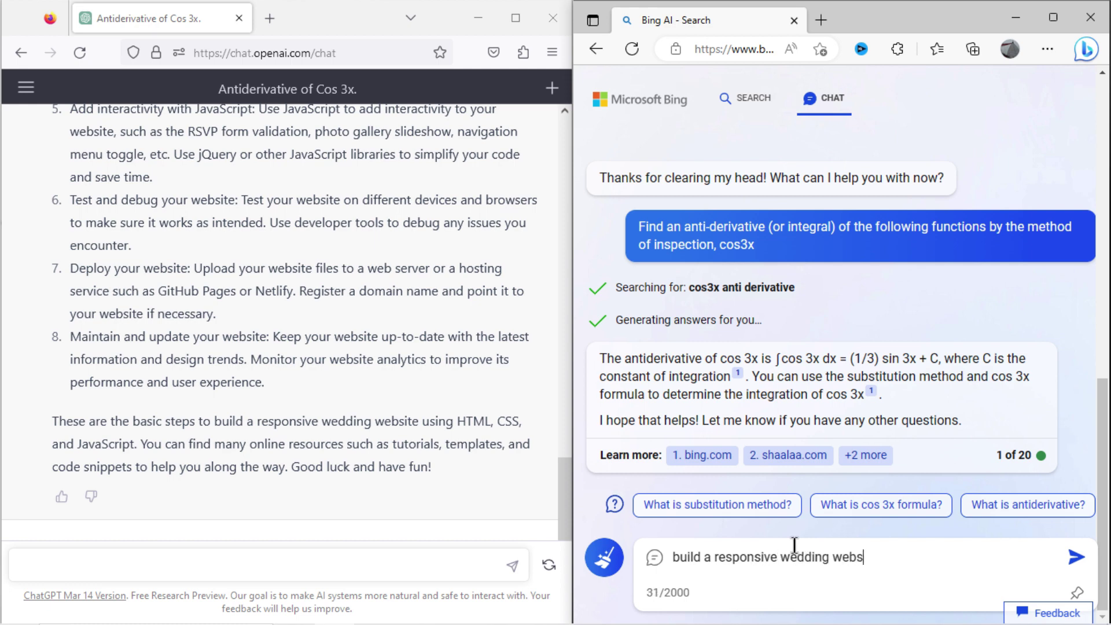
pyautogui.write('ite in html css javascript')
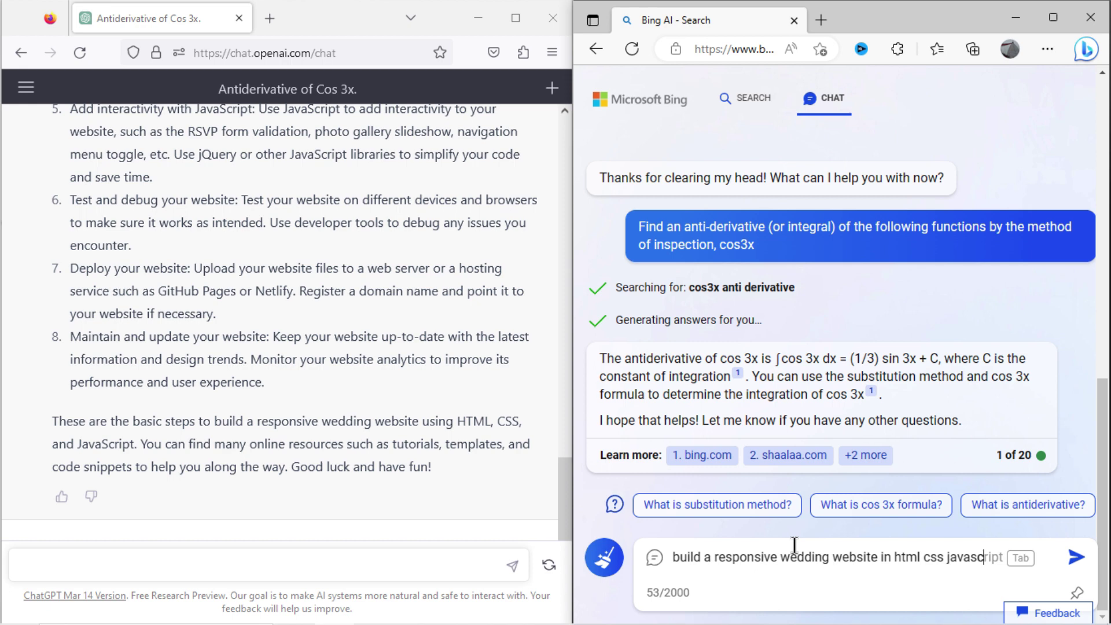
pyautogui.press('Return')
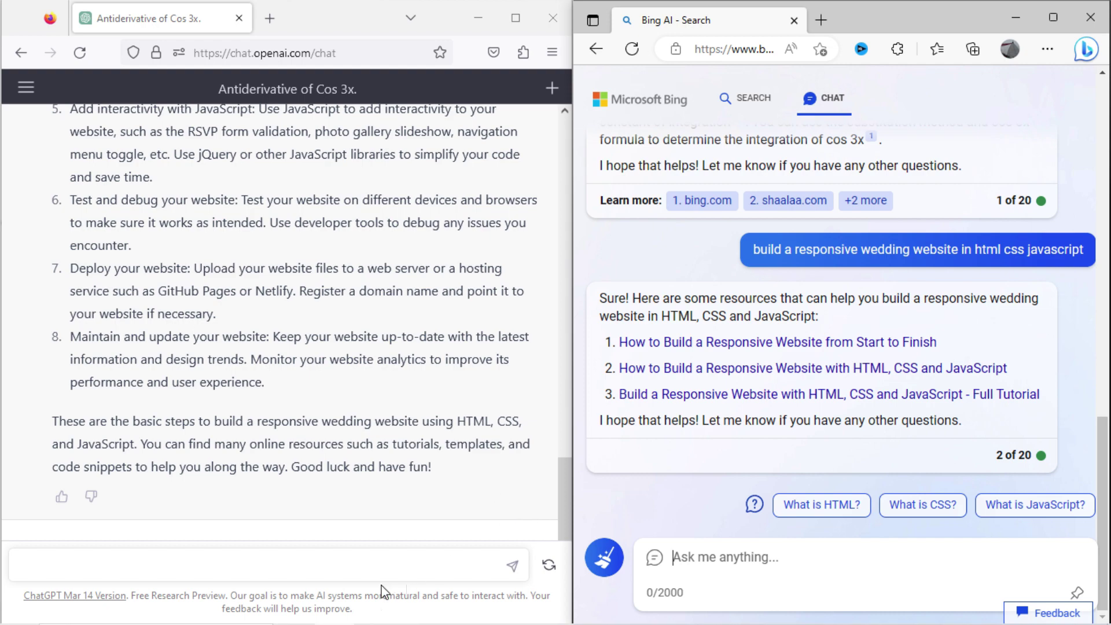
pyautogui.click(378, 566)
pyautogui.write('rit')
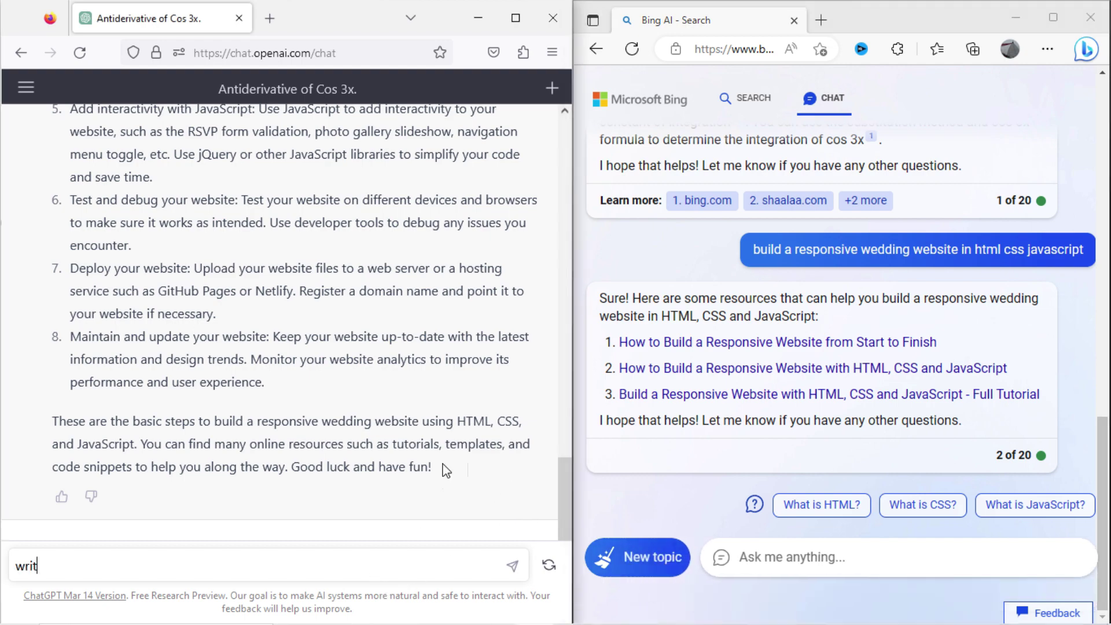
pyautogui.write(' code for')
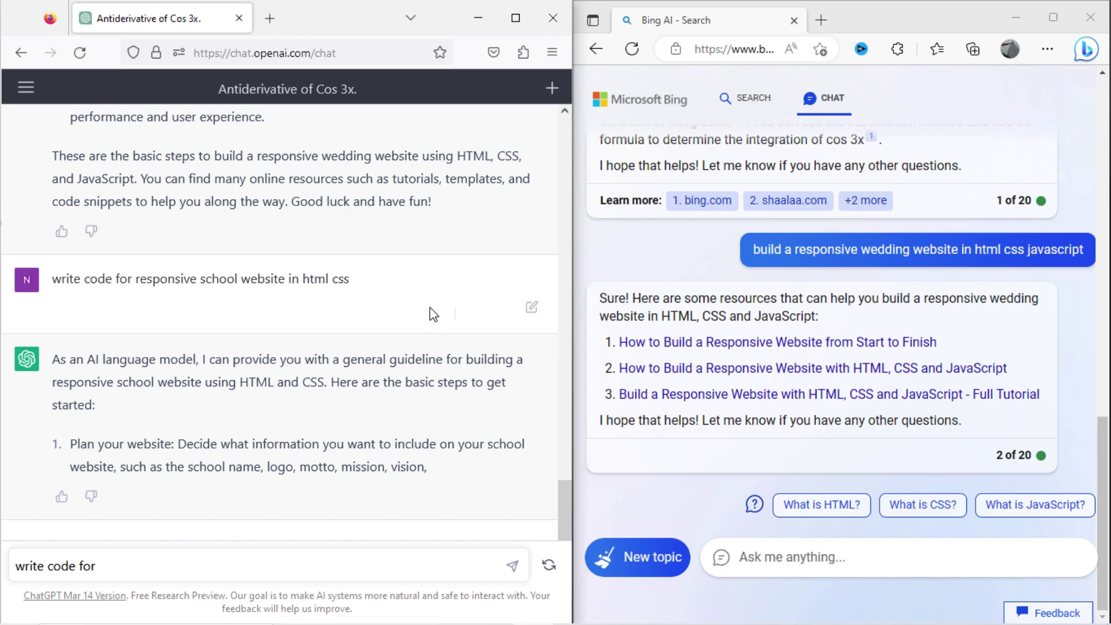
pyautogui.write(' school website')
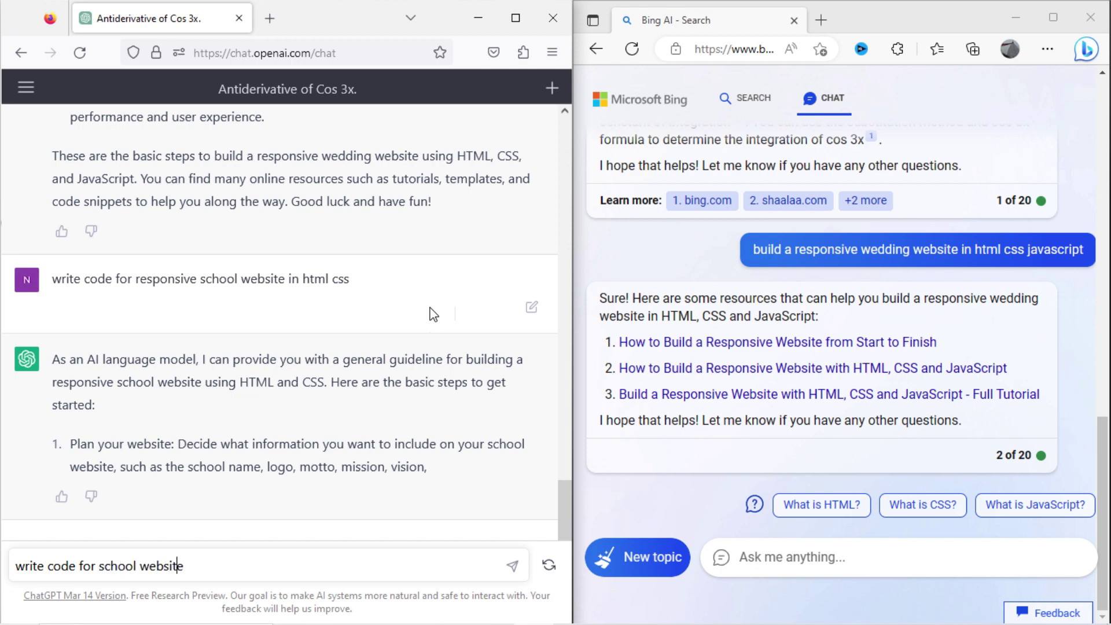
pyautogui.write('static s')
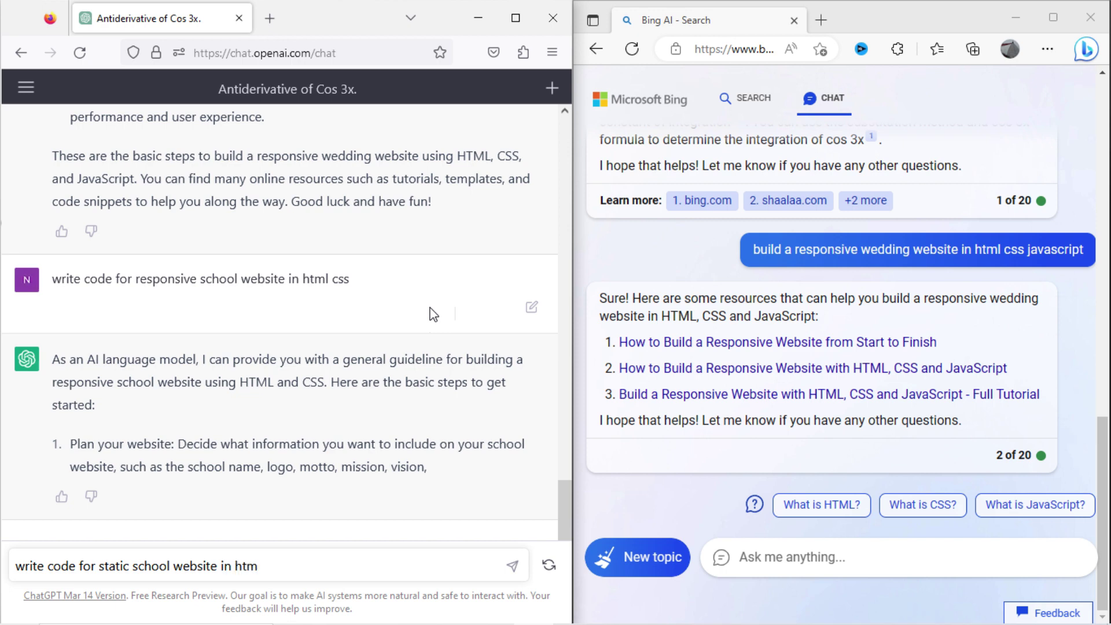
# - Ask ChatGPT for static school website code and copy the returned HTML block
pyautogui.click(514, 568)
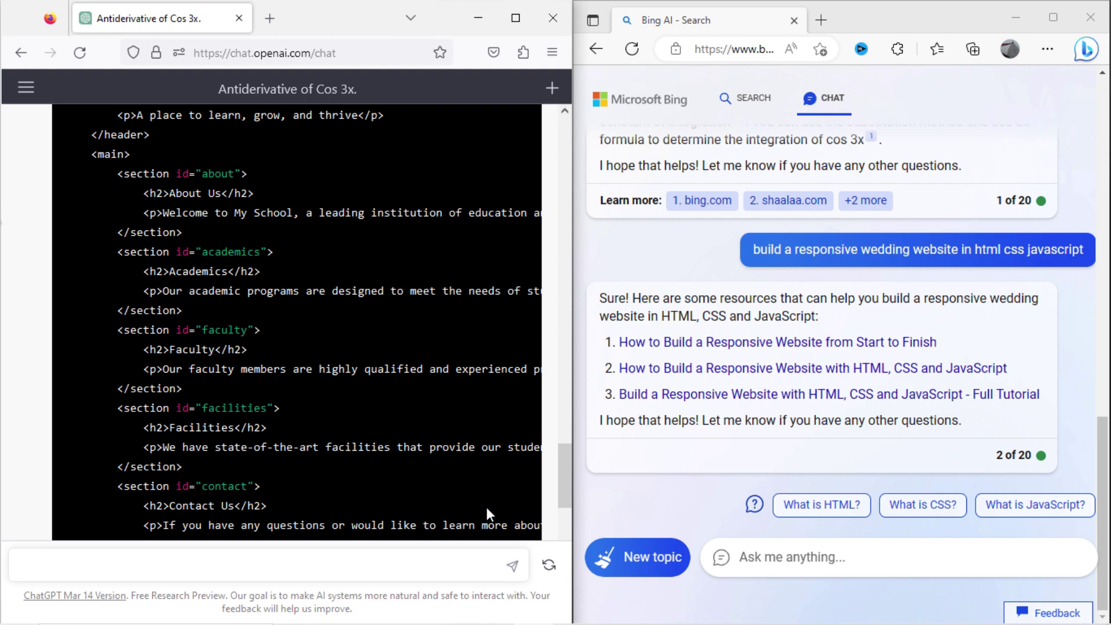
pyautogui.scroll(-3, 395, 414)
pyautogui.scroll(3, 409, 396)
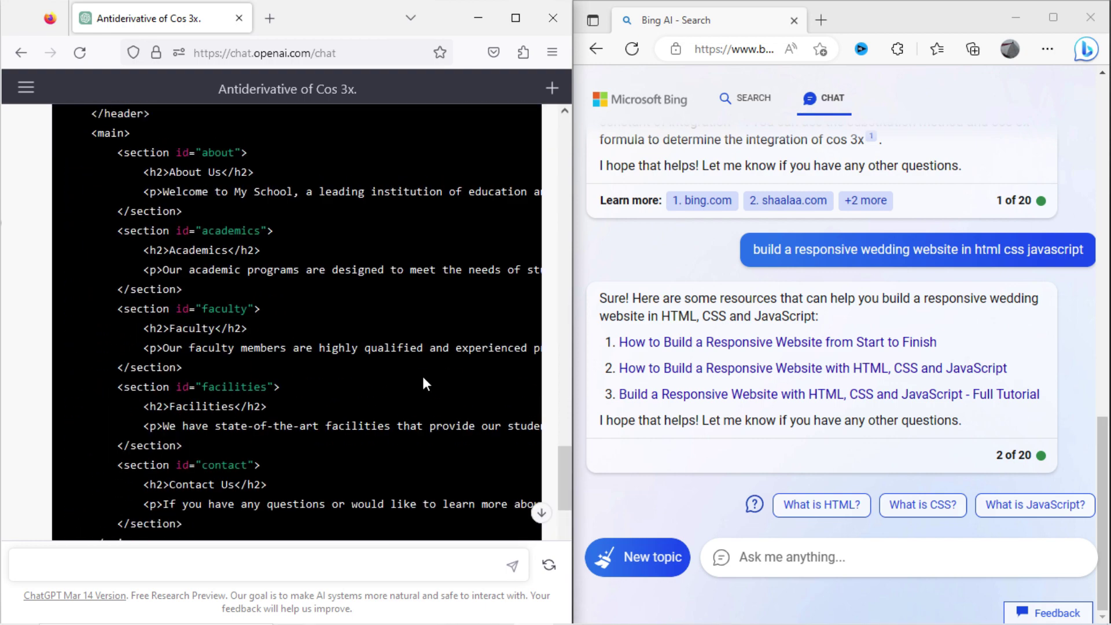
pyautogui.scroll(5, 442, 364)
pyautogui.scroll(3, 455, 361)
pyautogui.click(504, 362)
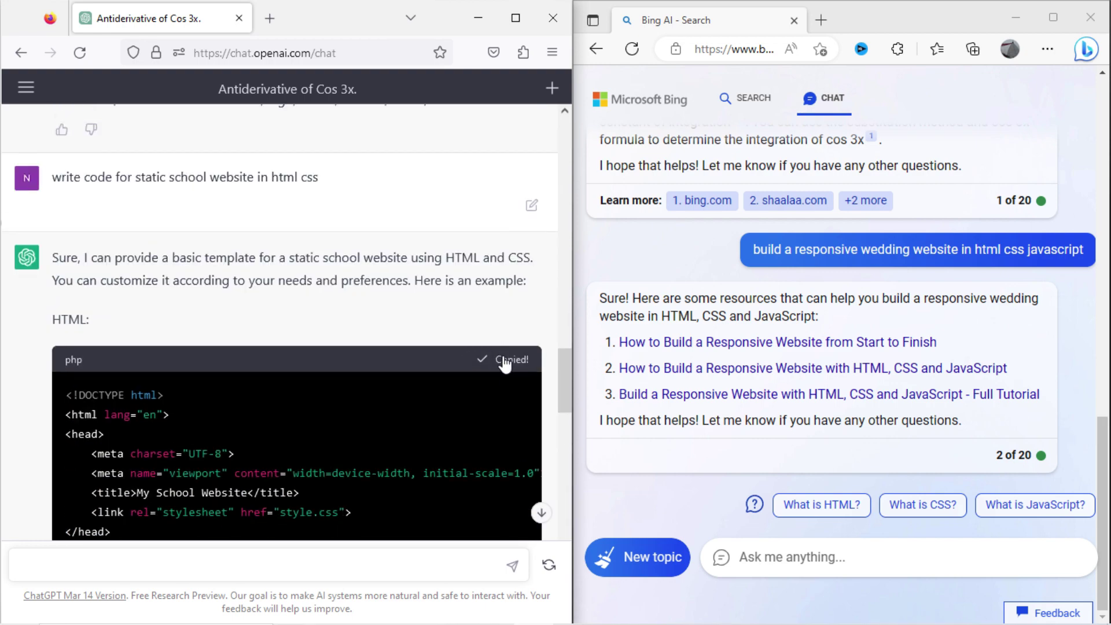
pyautogui.scroll(-5, 502, 371)
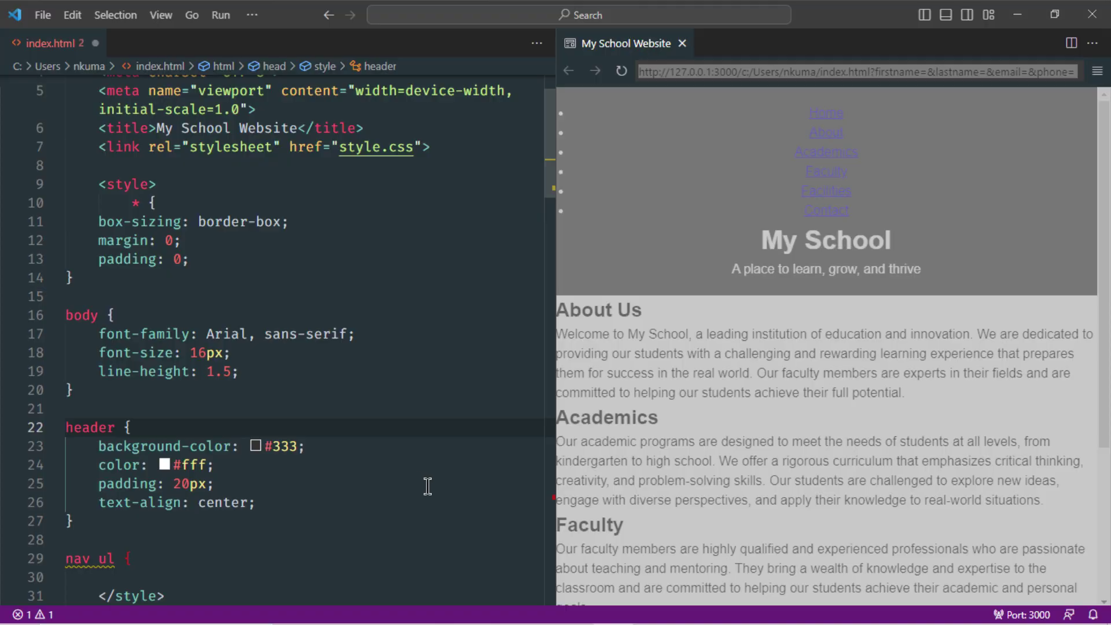
pyautogui.scroll(-3, 803, 372)
pyautogui.scroll(3, 805, 401)
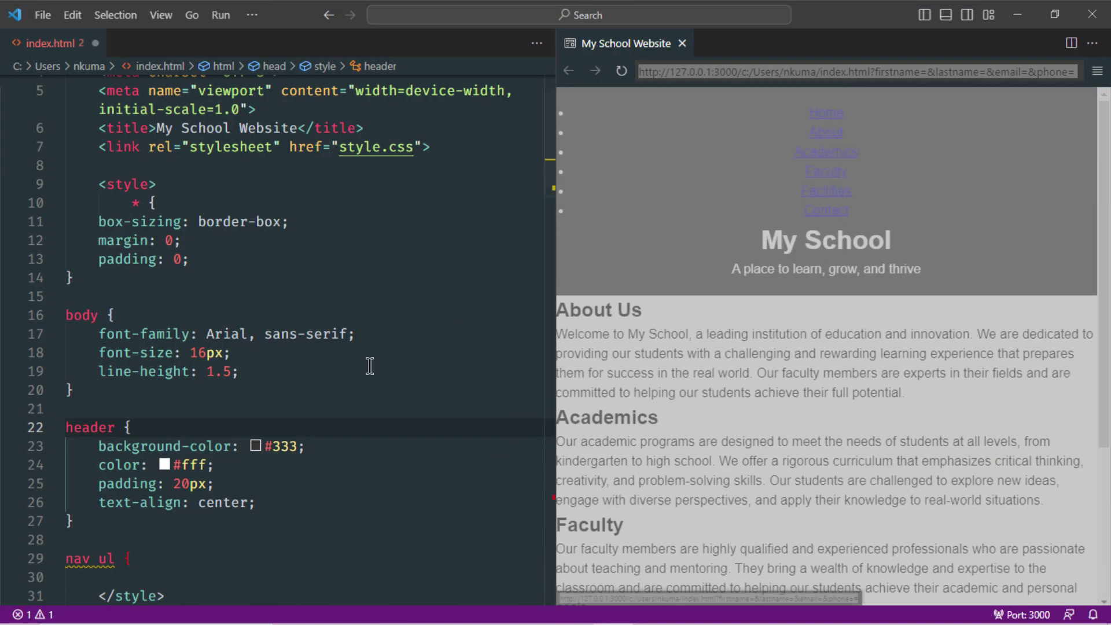
pyautogui.scroll(2, 354, 415)
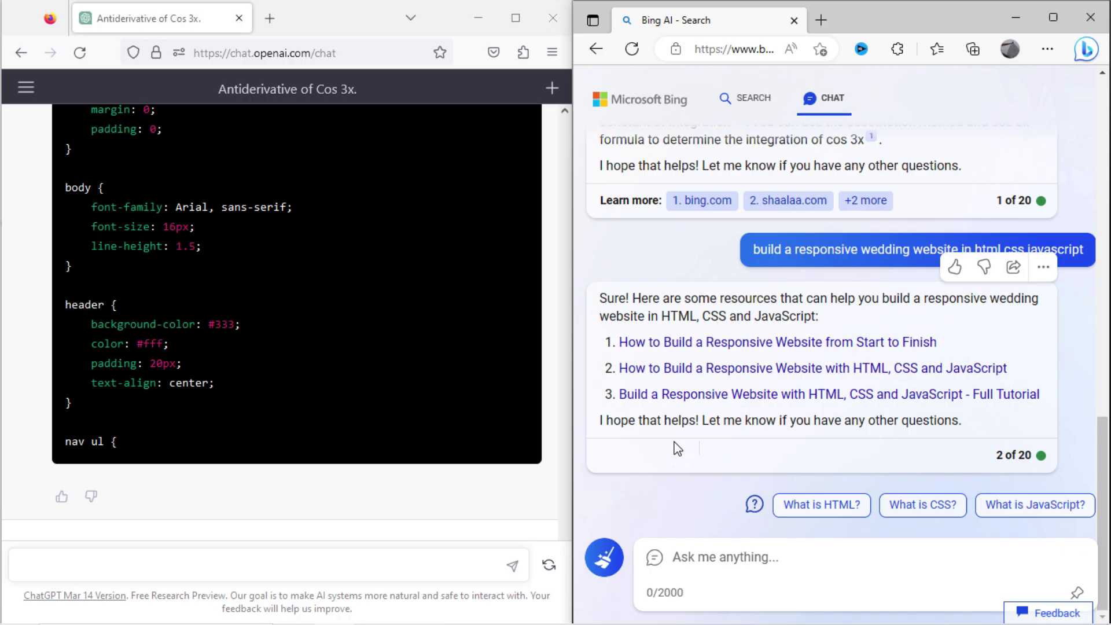
pyautogui.write('write code for')
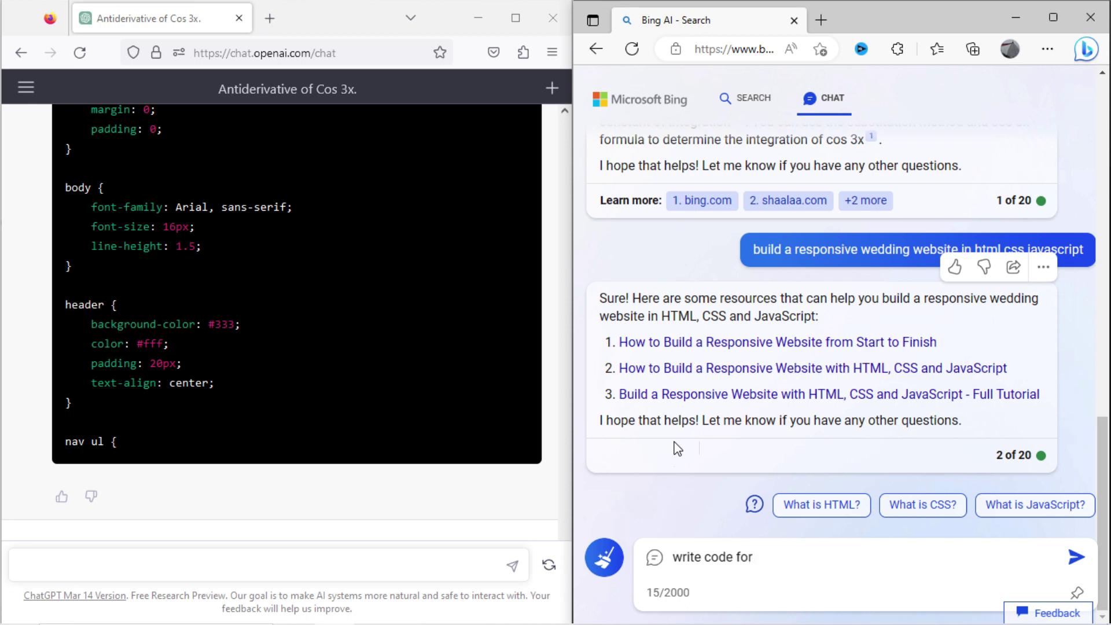
pyautogui.write('schol')
# - Send Bing 'write code for static school website in html css' after fixing a typo
pyautogui.press('BackSpace')
pyautogui.write('ol website')
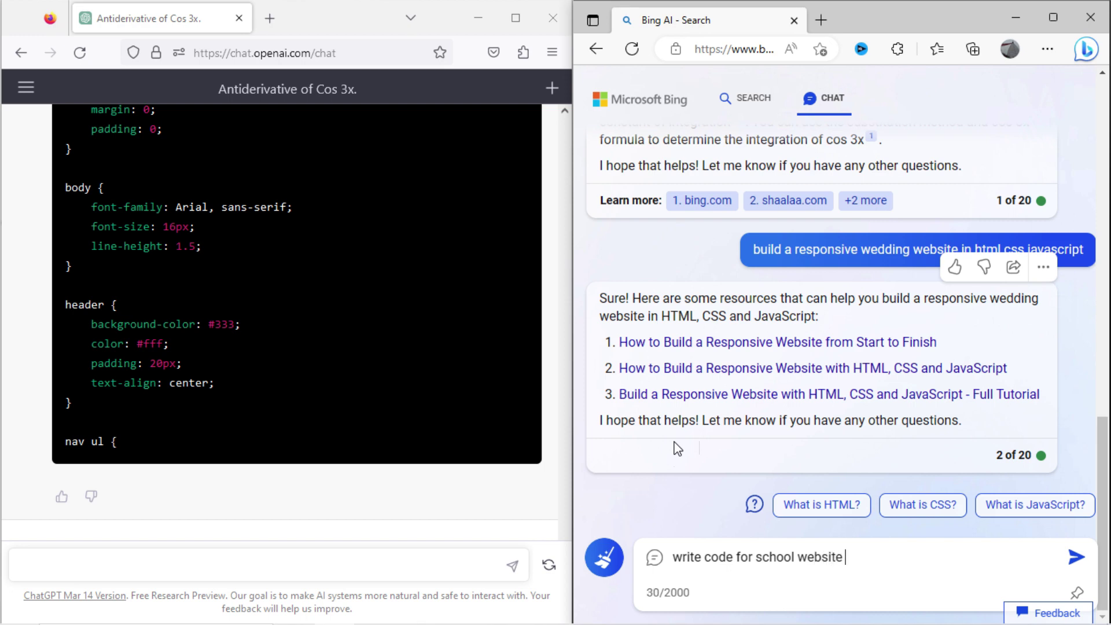
pyautogui.write('static s')
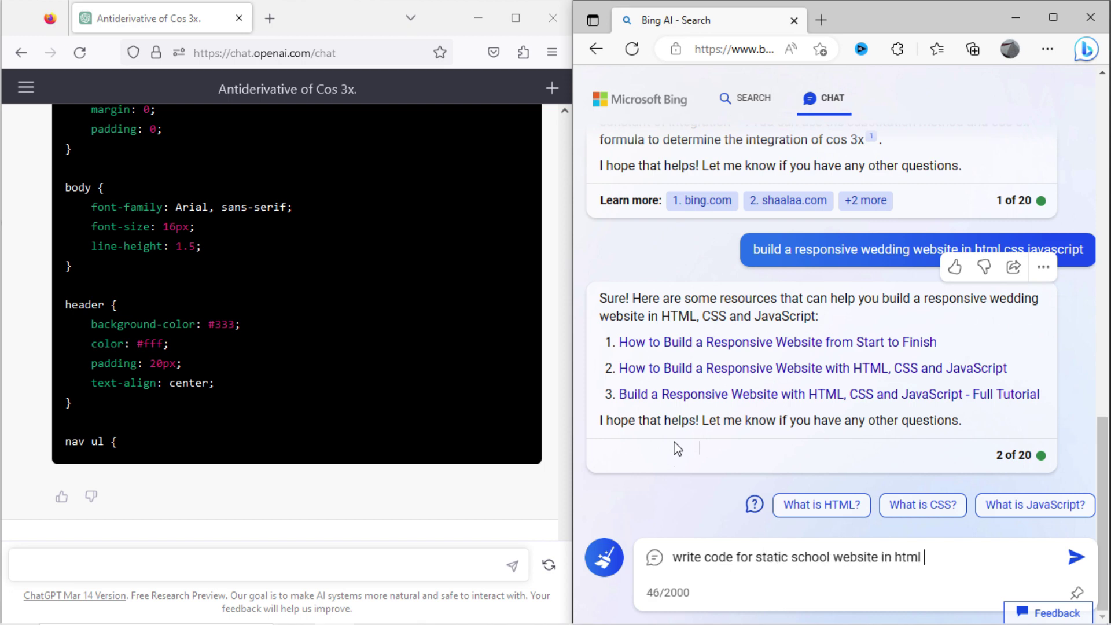
pyautogui.press('Return')
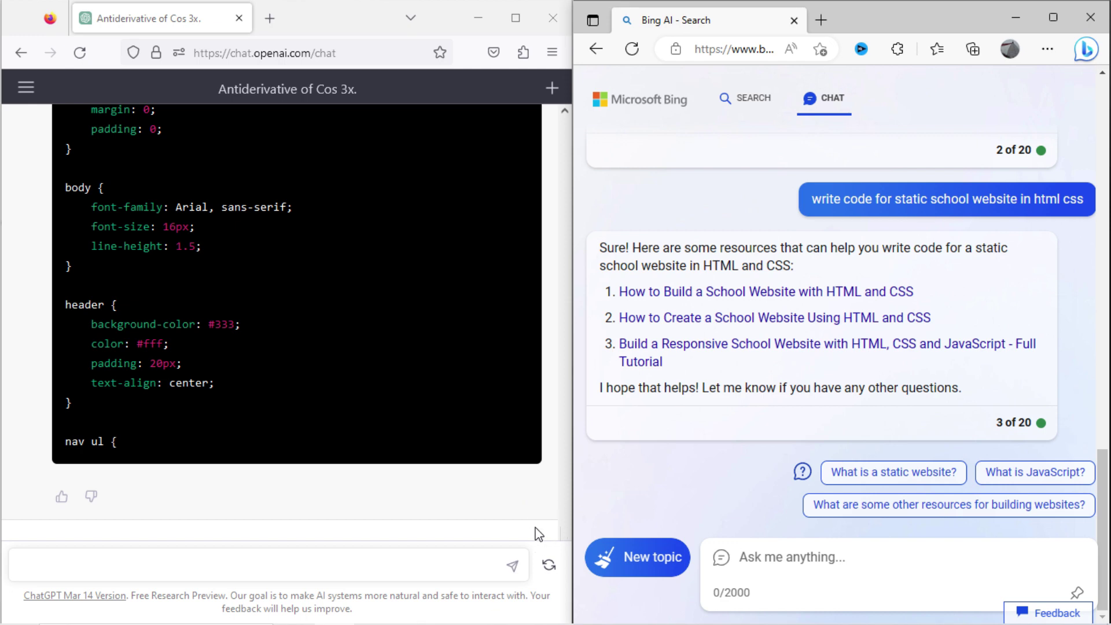
# - Ask ChatGPT to 'find nit net channel on youtube'
pyautogui.click(316, 566)
pyautogui.write('le')
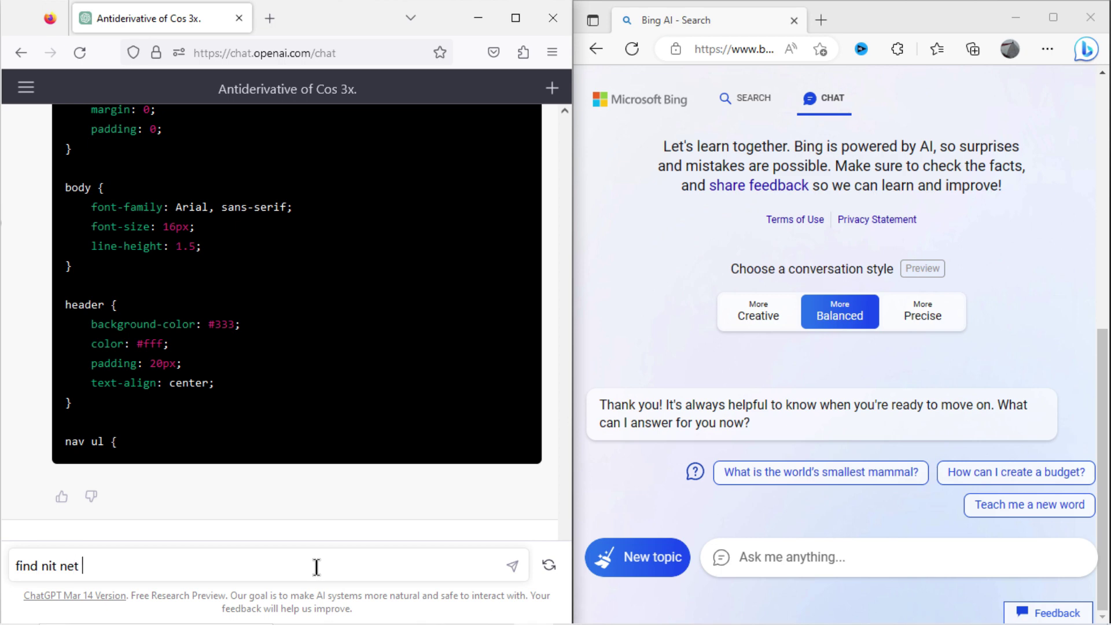
pyautogui.write('ube')
pyautogui.hotkey('shift', 'Return')
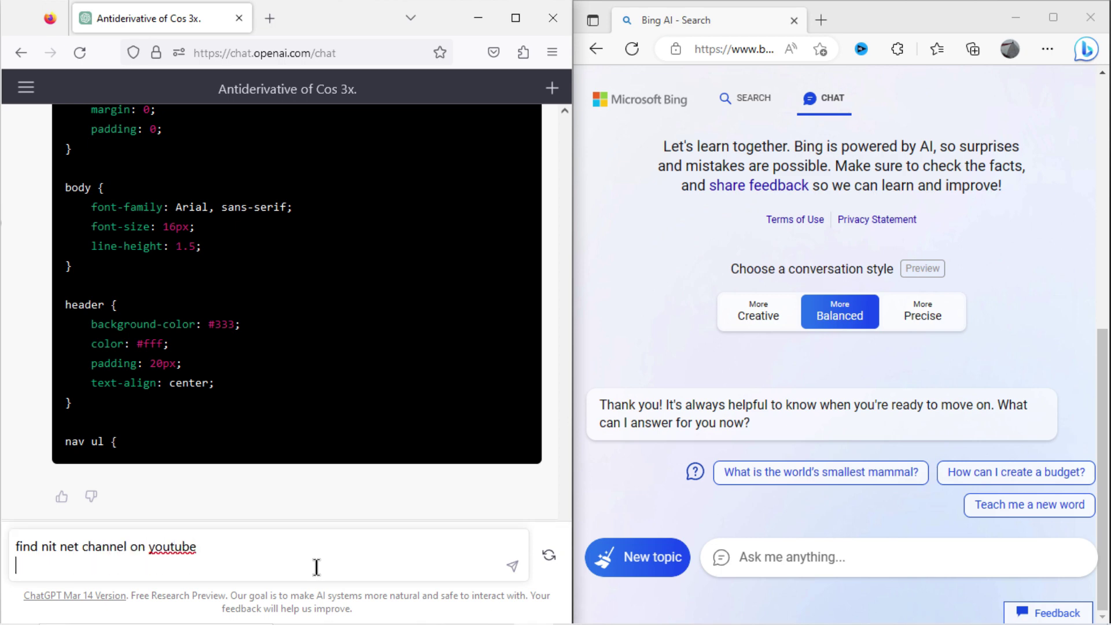
pyautogui.click(511, 567)
pyautogui.write('review')
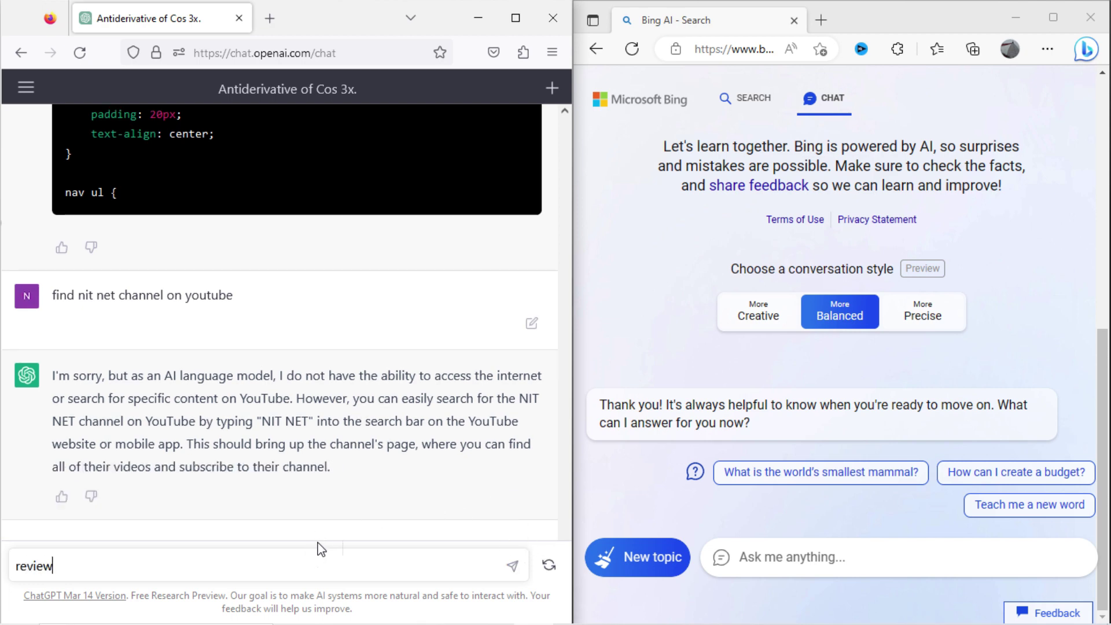
pyautogui.write(' nitnet.online')
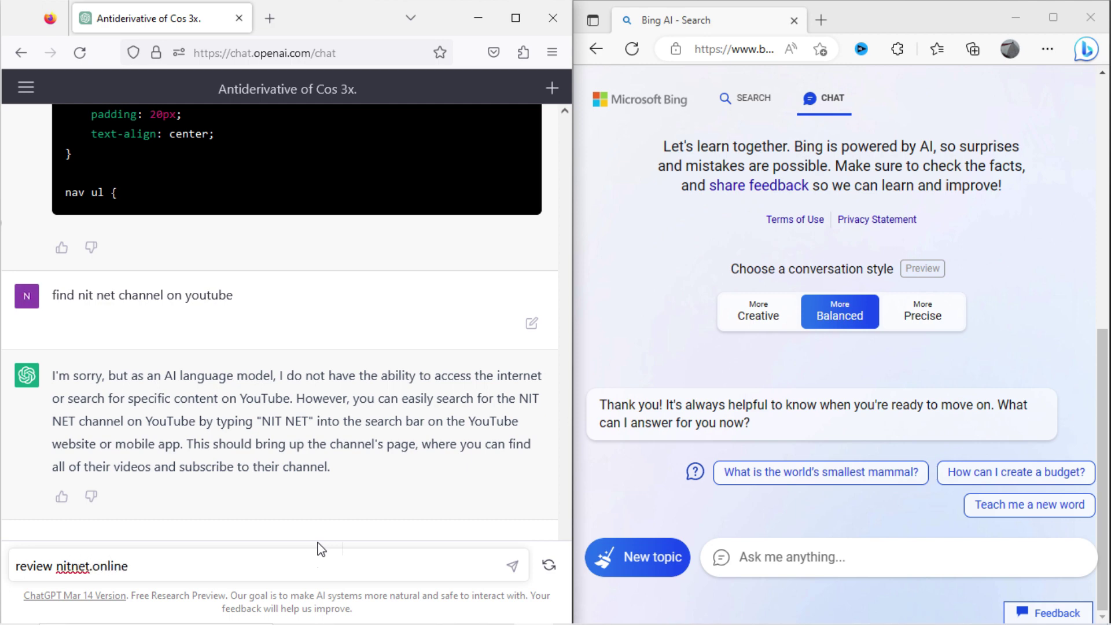
# - Ask ChatGPT to 'review nitnet.online', stop its reply, and select its opening words
pyautogui.hotkey('shift', 'Return')
pyautogui.click(512, 565)
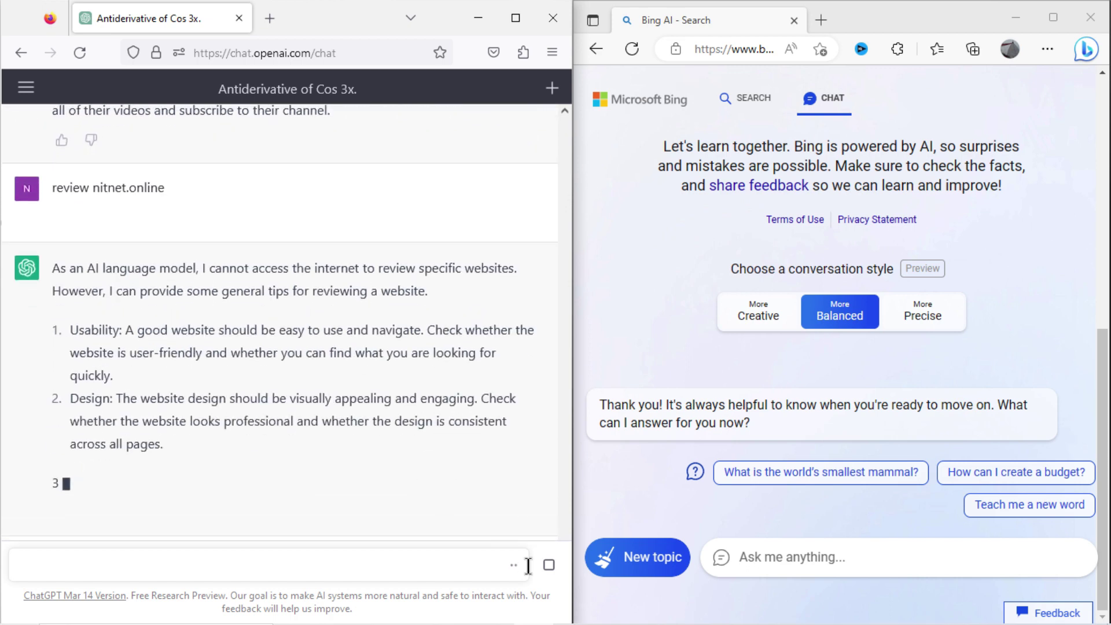
pyautogui.click(549, 567)
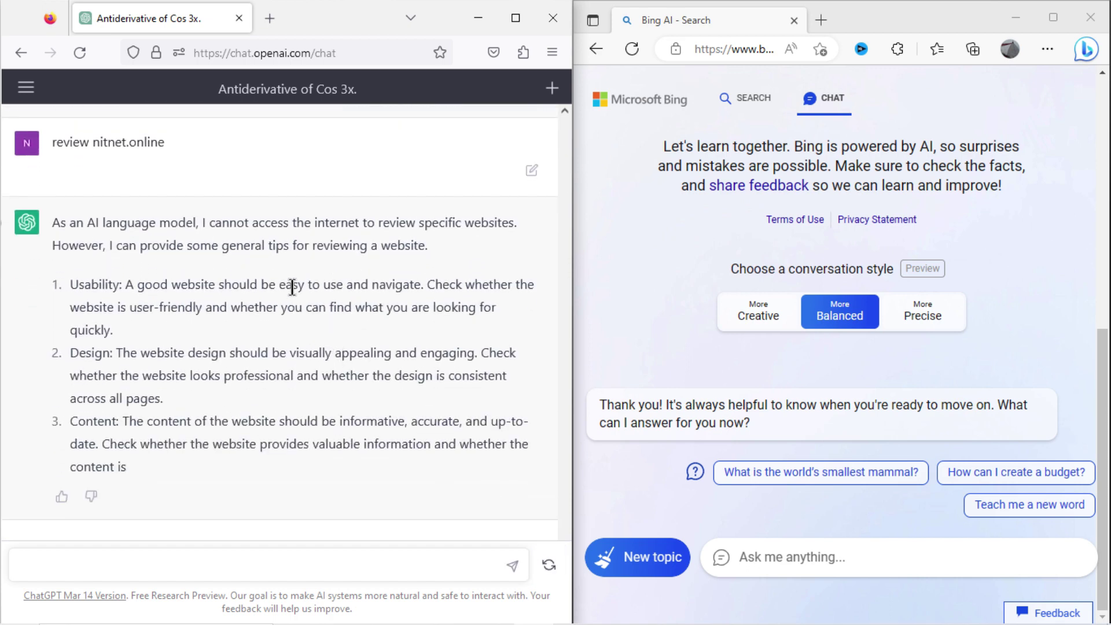
pyautogui.moveTo(202, 222); pyautogui.dragTo(519, 224)
# - Ask Bing AI to 'find nit net channel on youtube'
pyautogui.click(457, 348)
pyautogui.click(778, 552)
pyautogui.write('find nit')
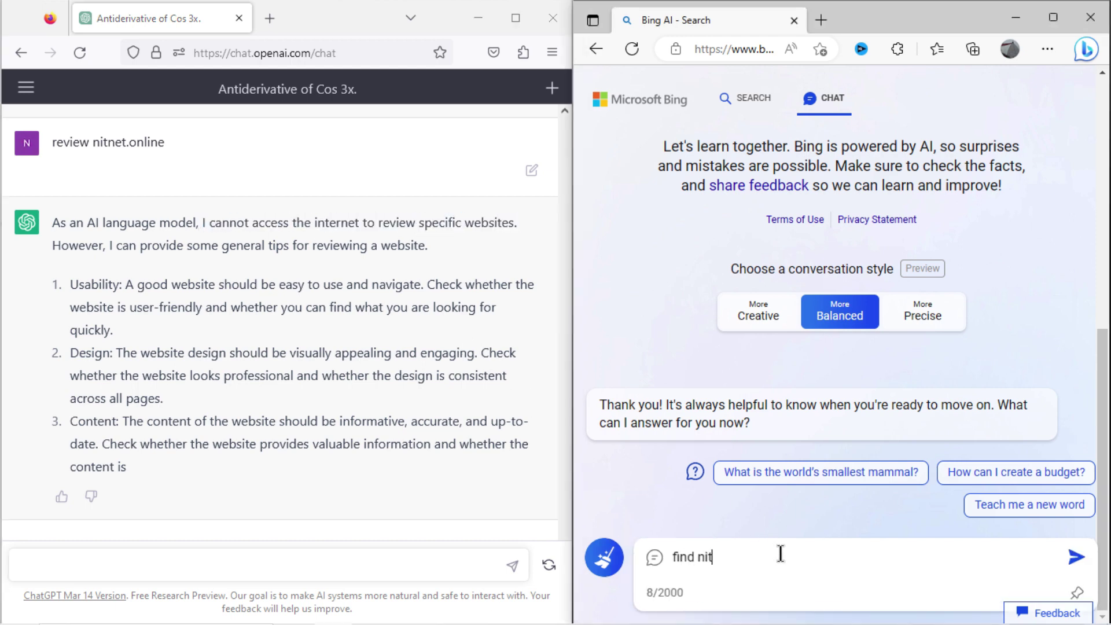
pyautogui.write(' net channel on youtube')
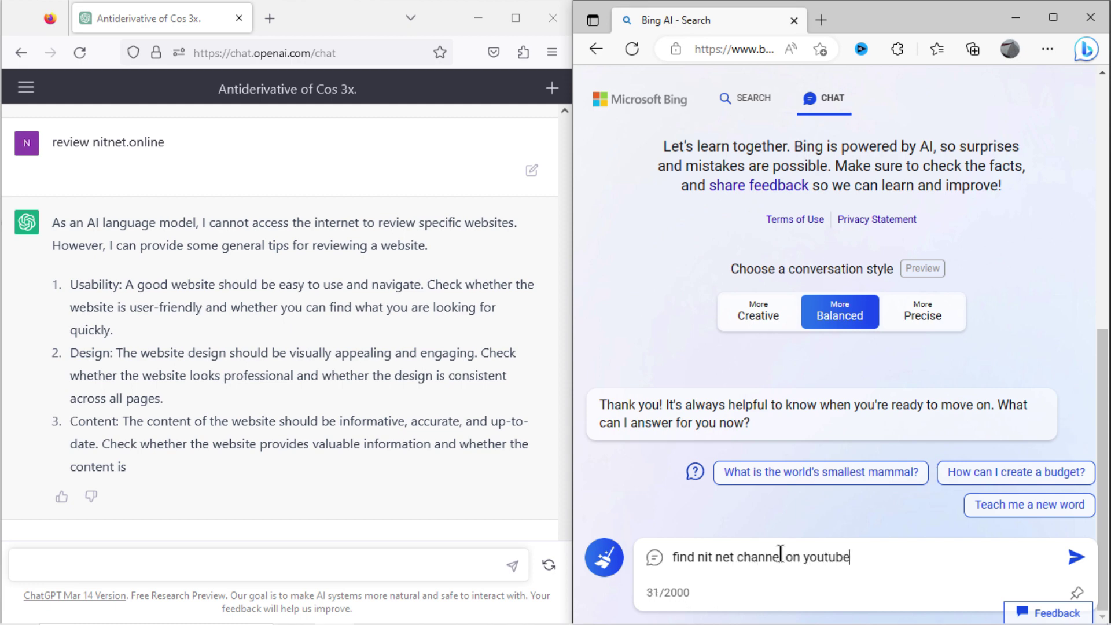
pyautogui.press('Return')
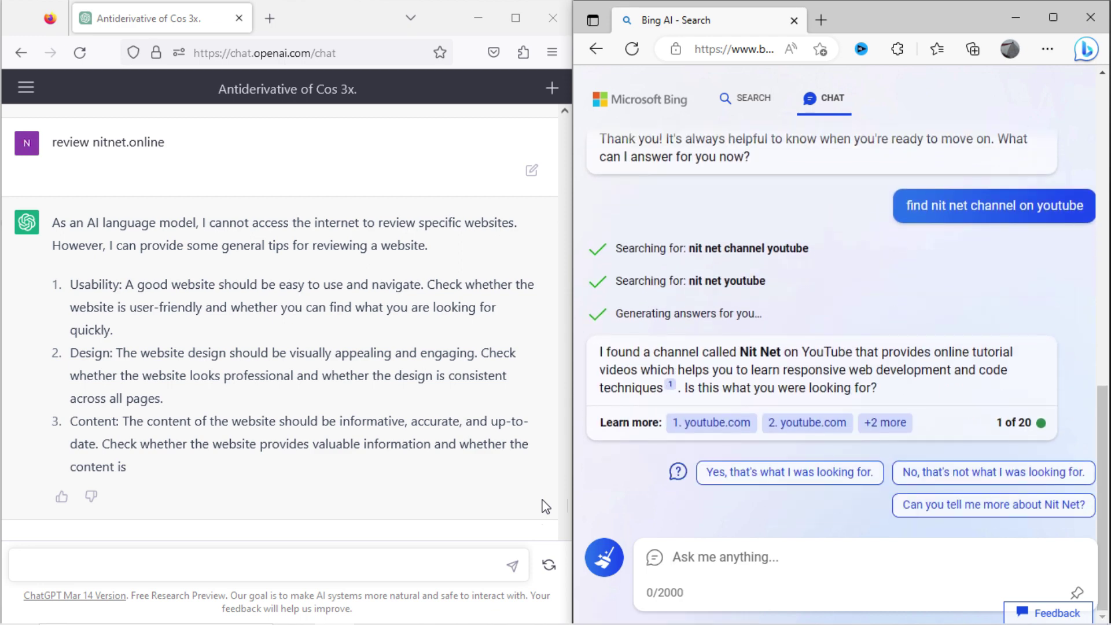
pyautogui.moveTo(710, 422)
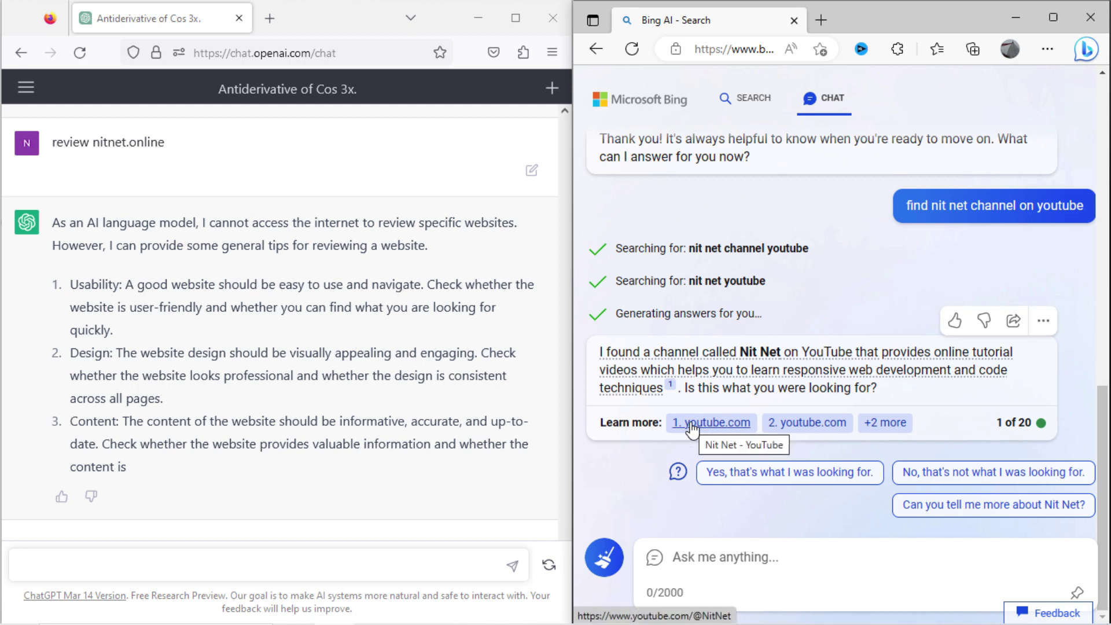
# - View Bing's YouTube source for Nit Net, then ask it to 'review nitnet.online'
pyautogui.click(691, 422)
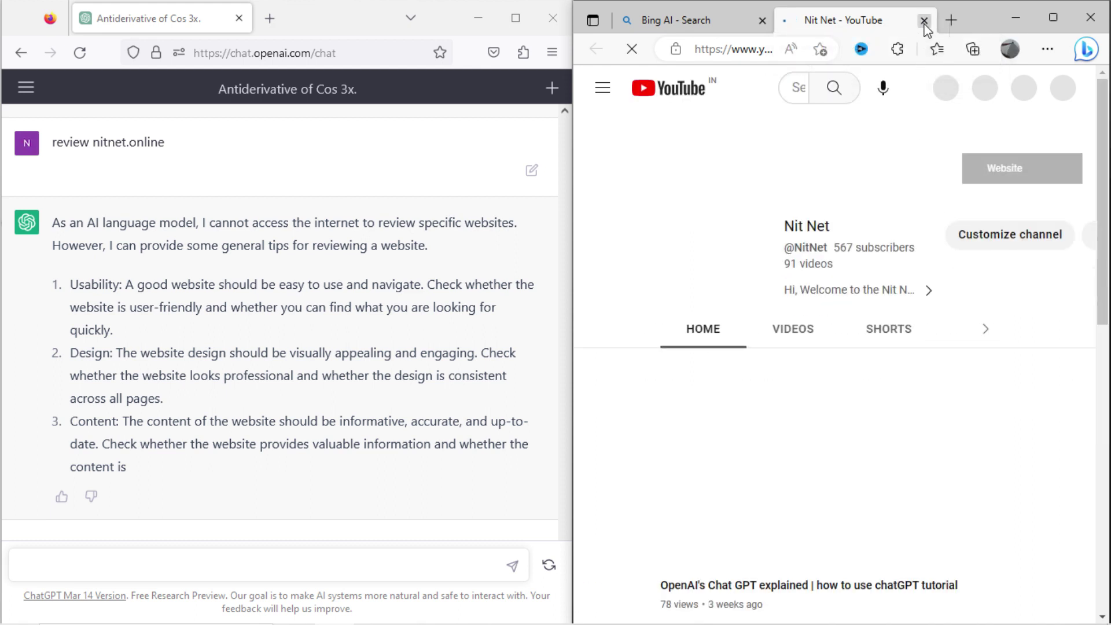
pyautogui.click(924, 20)
pyautogui.click(765, 556)
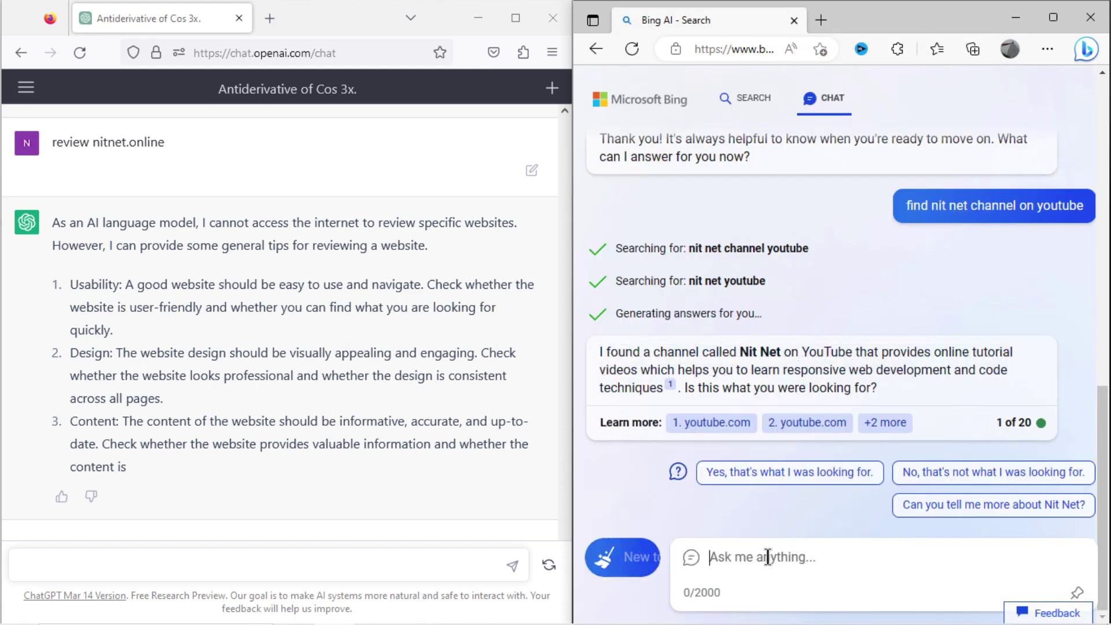
pyautogui.write('review nitnet.online')
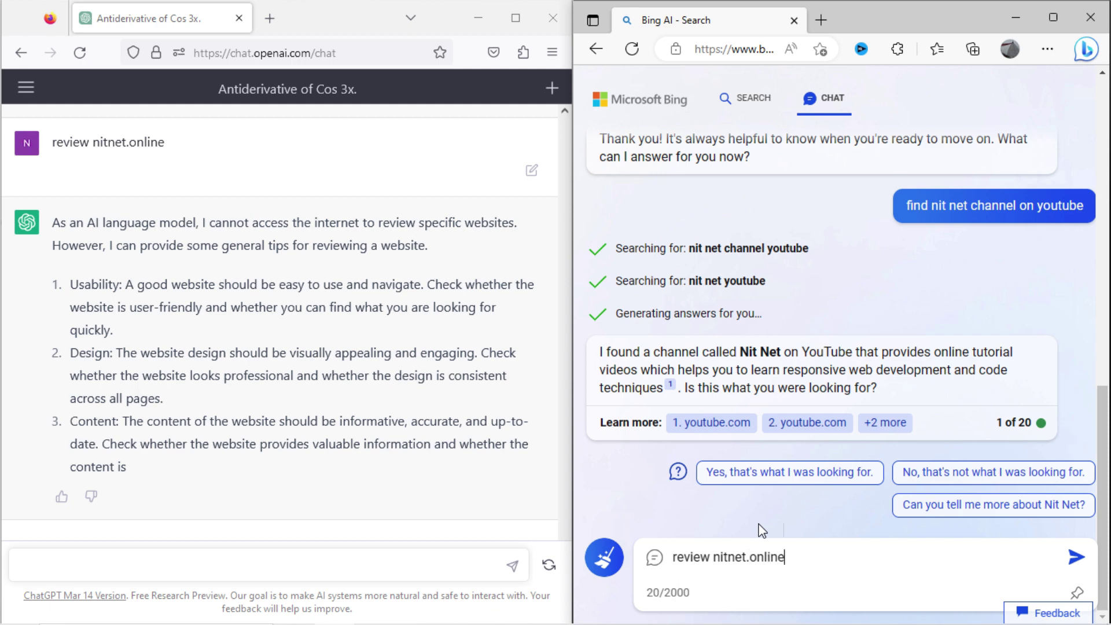
pyautogui.press('Return')
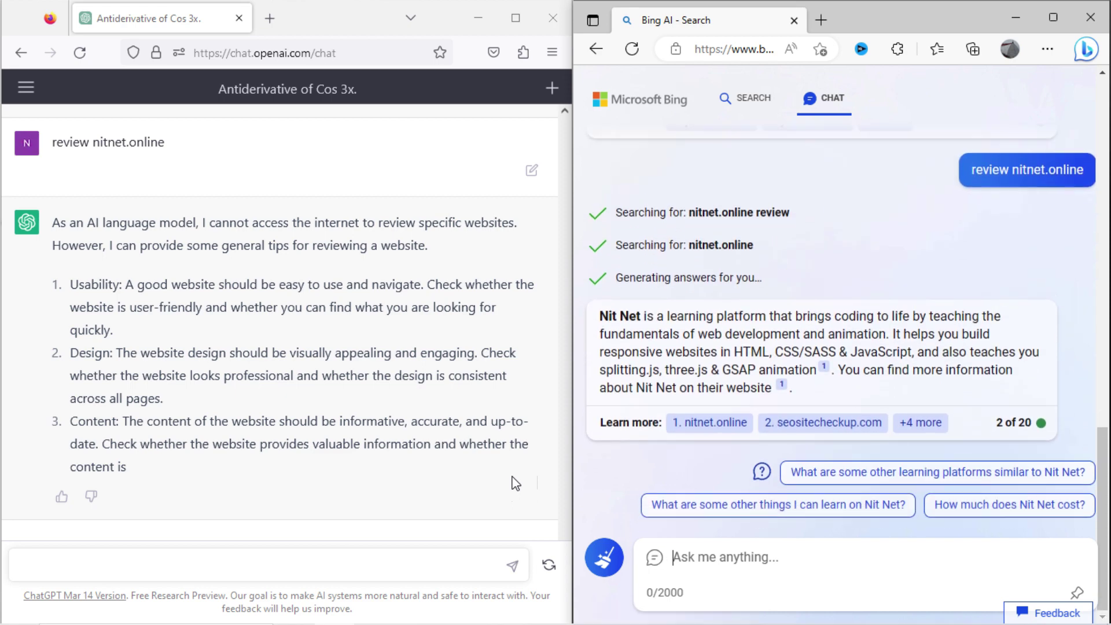
pyautogui.write('contact nit net')
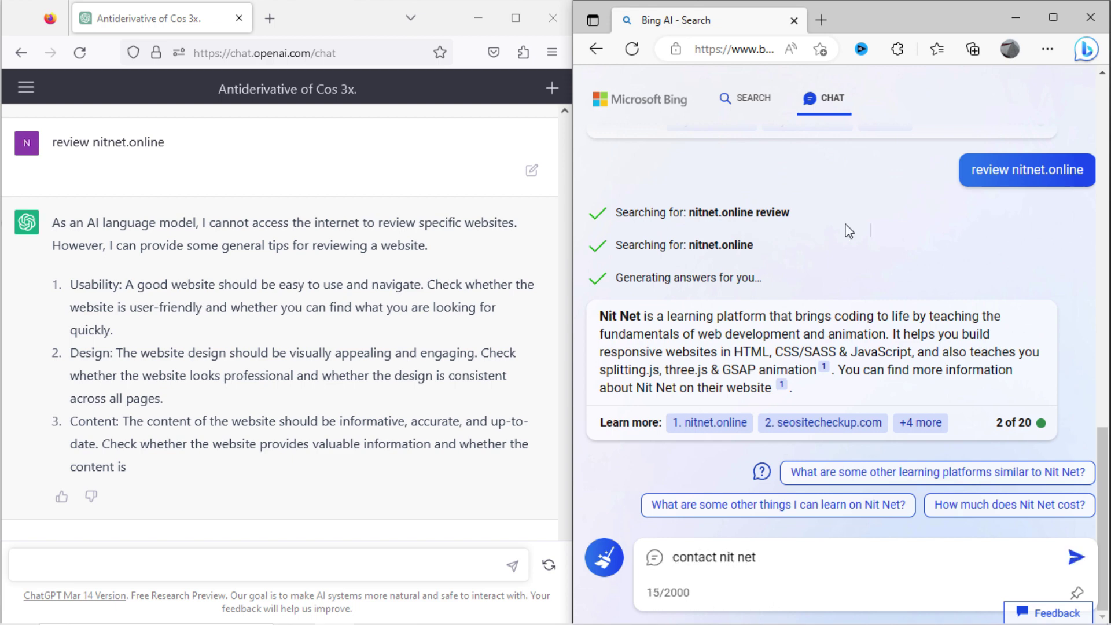
# - Send Bing the question 'how to contact nit net'
pyautogui.press('Home')
pyautogui.write('how to')
pyautogui.press('Return')
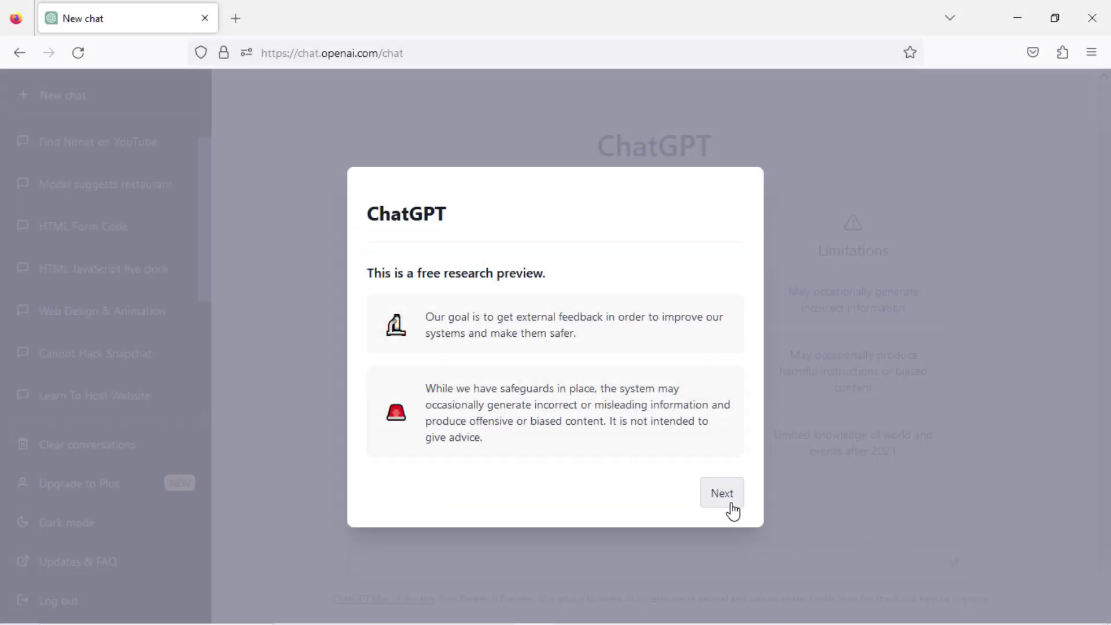
# - Page through the ChatGPT research-preview introduction with Next, Next, Done
pyautogui.click(730, 502)
pyautogui.click(730, 493)
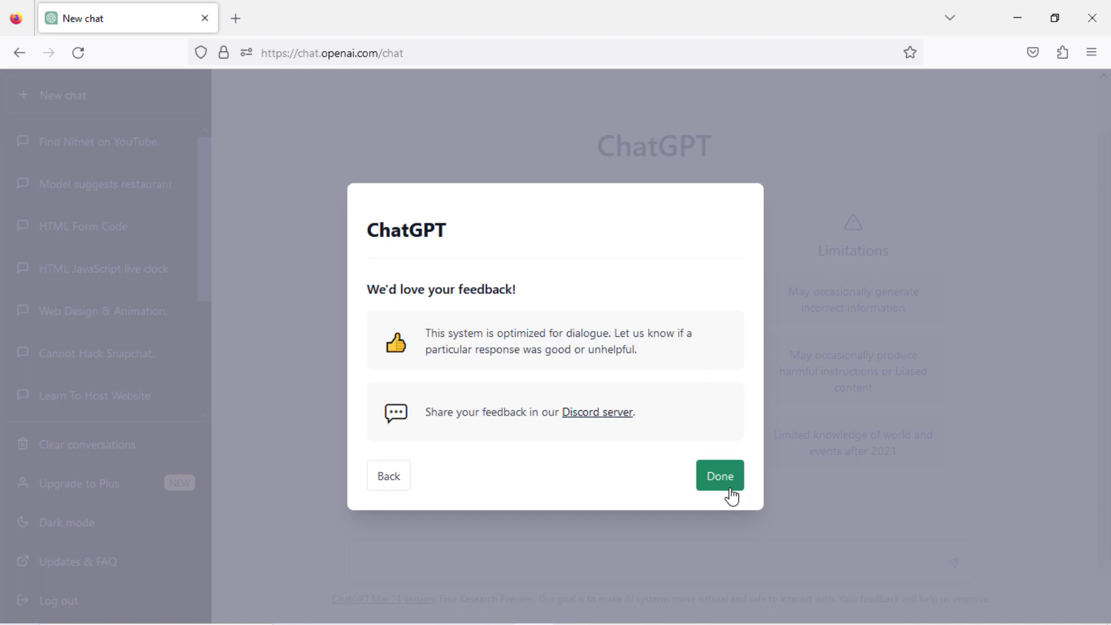
pyautogui.click(721, 477)
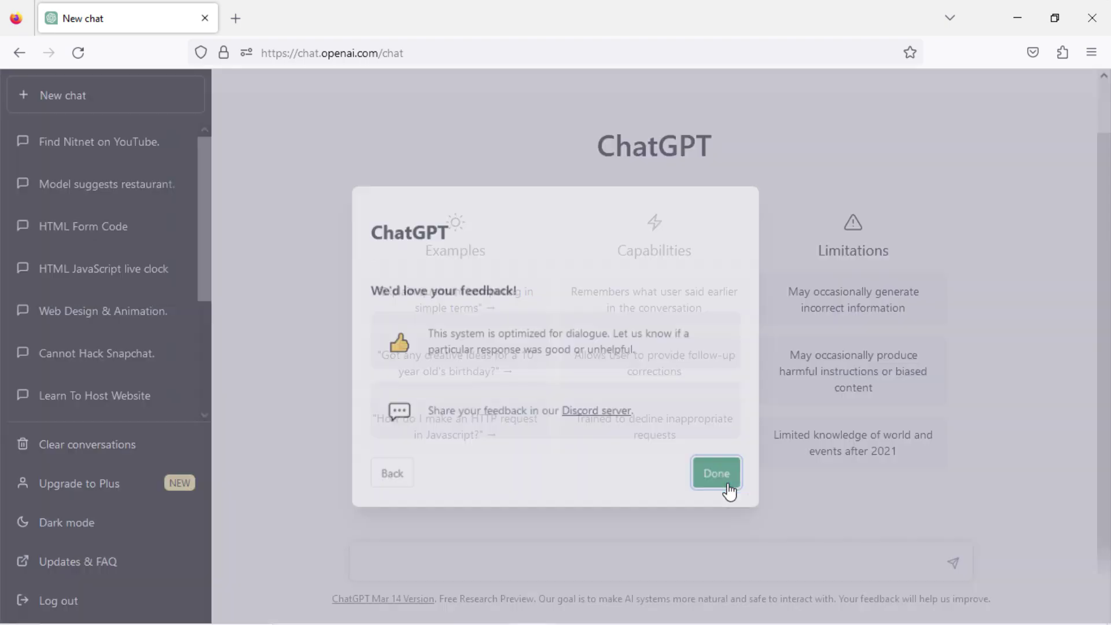